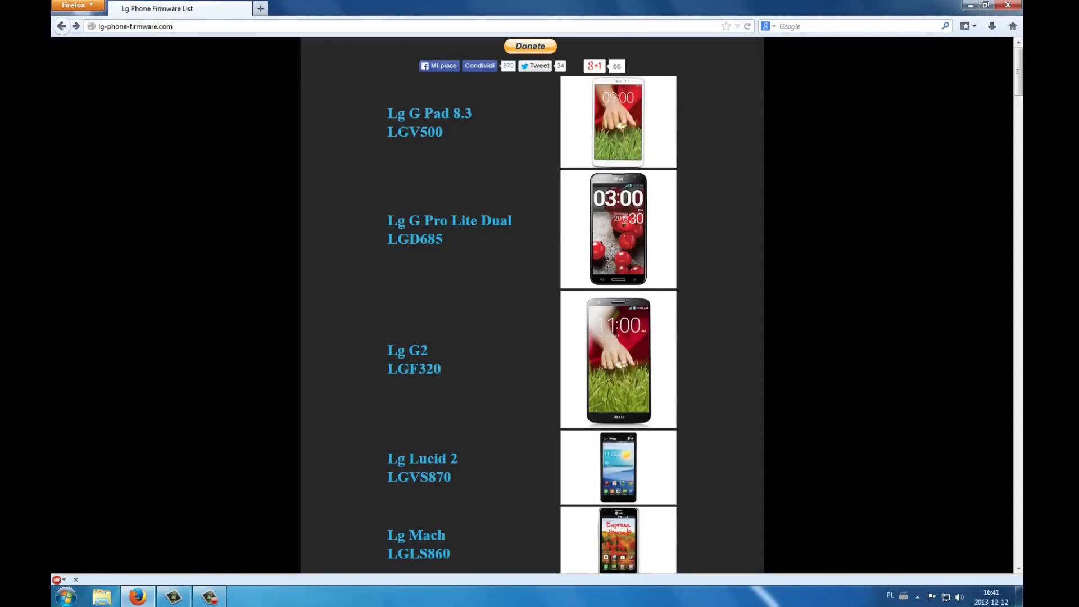
Step: Open the firmware list for the LGP760 model of the Lg Optimus L9
{"action": "scroll", "coordinate": [531, 304], "scroll_direction": "down", "scroll_amount": 15}
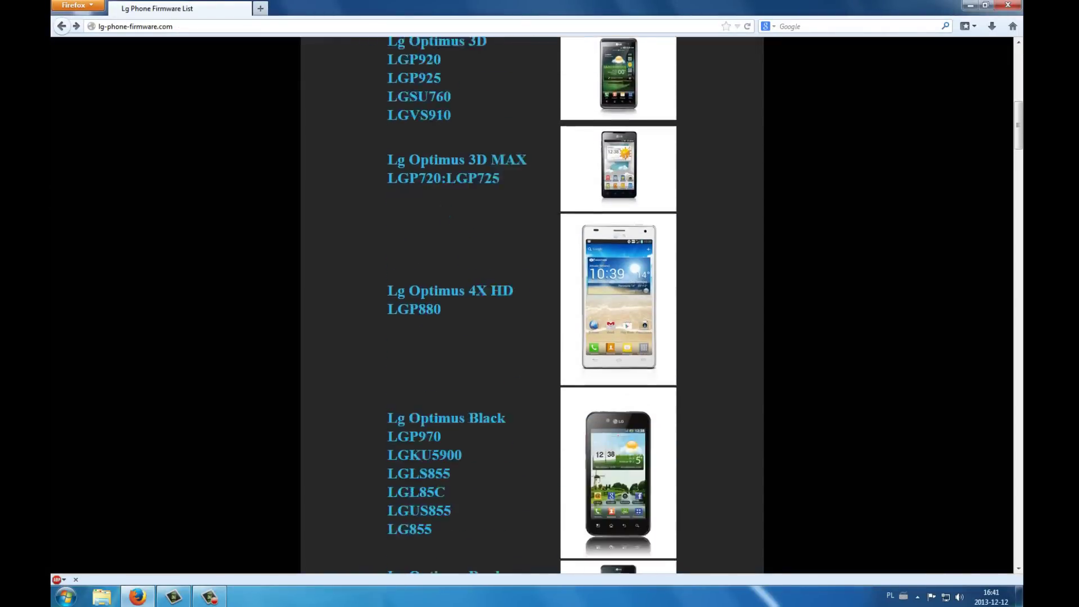
{"action": "scroll", "coordinate": [532, 303], "scroll_direction": "down", "scroll_amount": 20}
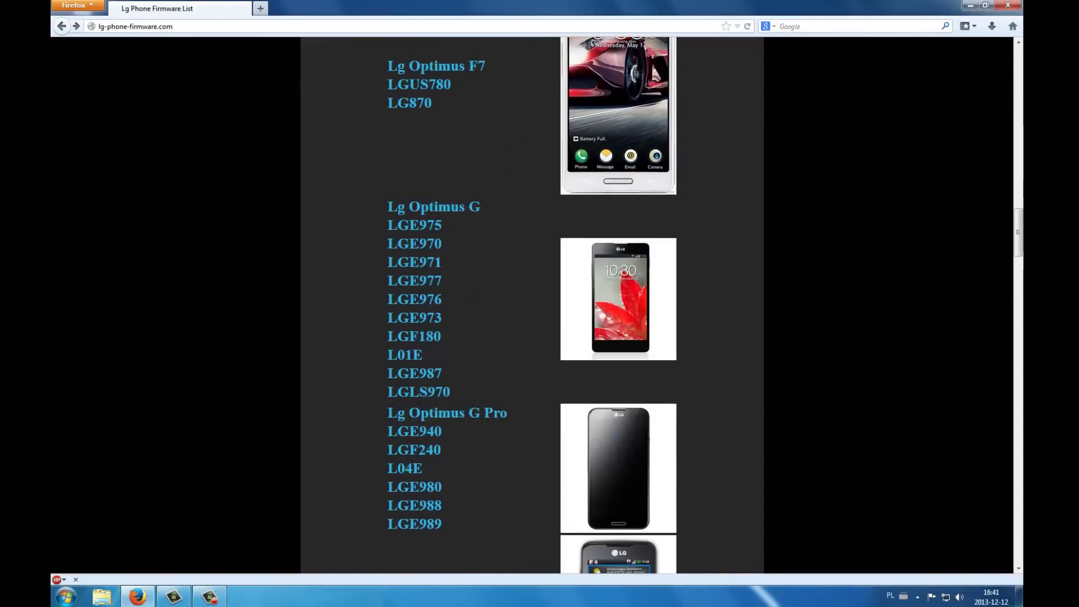
{"action": "scroll", "coordinate": [532, 304], "scroll_direction": "down", "scroll_amount": 20}
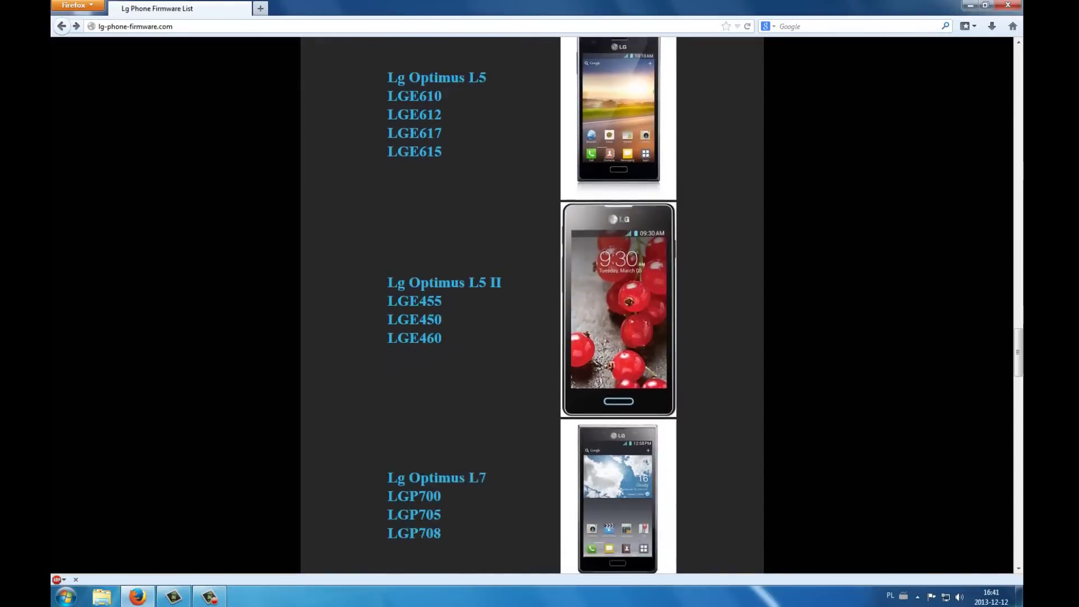
{"action": "scroll", "coordinate": [531, 303], "scroll_direction": "down", "scroll_amount": 2}
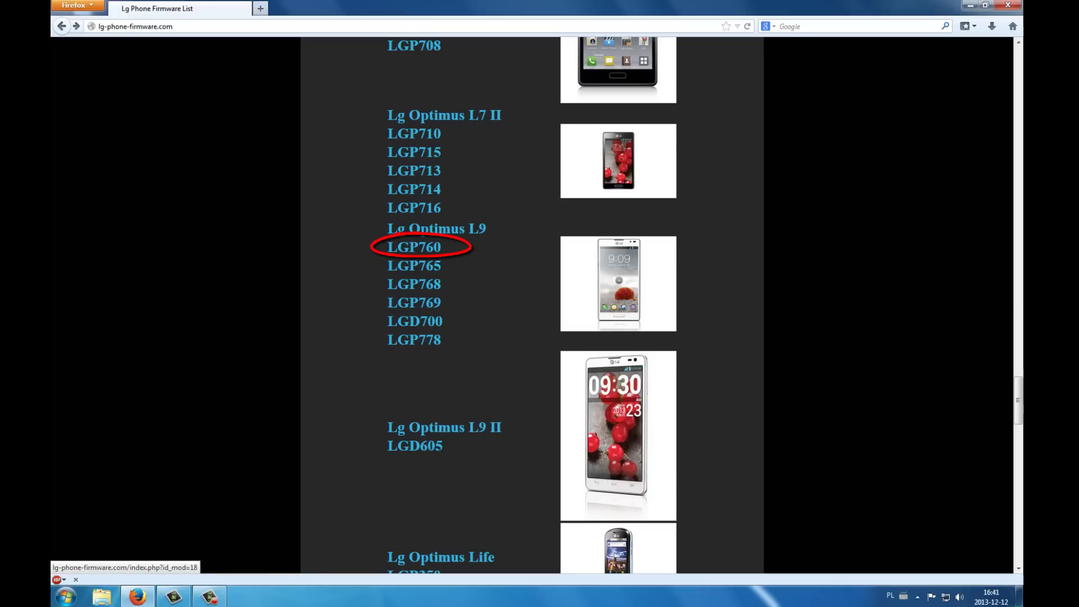
{"action": "left_click", "coordinate": [414, 246]}
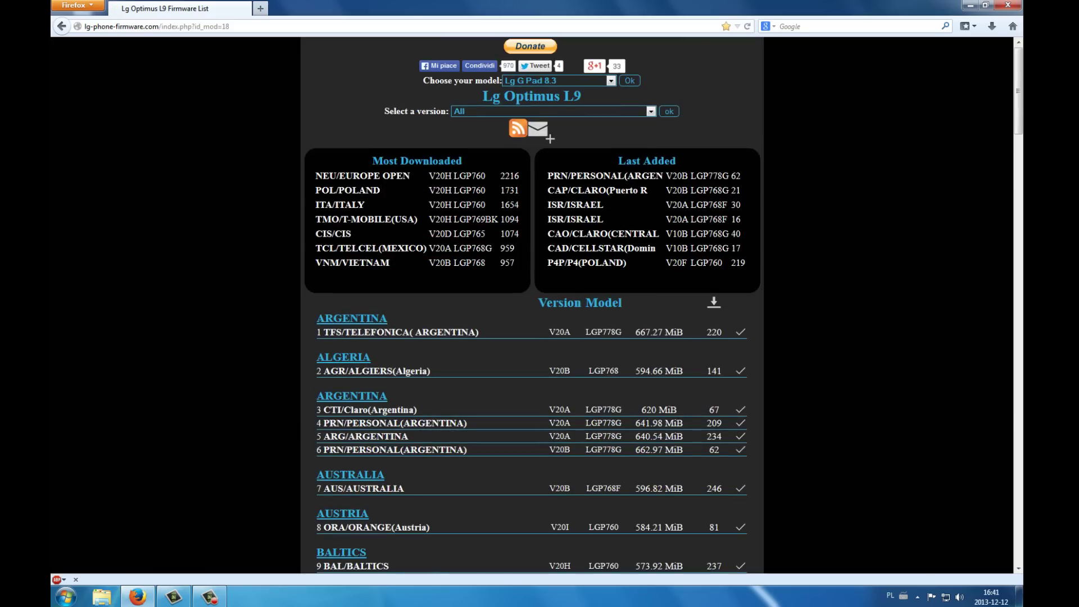
Step: Examine the Lg Optimus L9 firmware entries by country, including Poland's versions and models, and close the browser
{"action": "scroll", "coordinate": [532, 303], "scroll_direction": "down", "scroll_amount": 5}
{"action": "scroll", "coordinate": [531, 303], "scroll_direction": "up", "scroll_amount": 4}
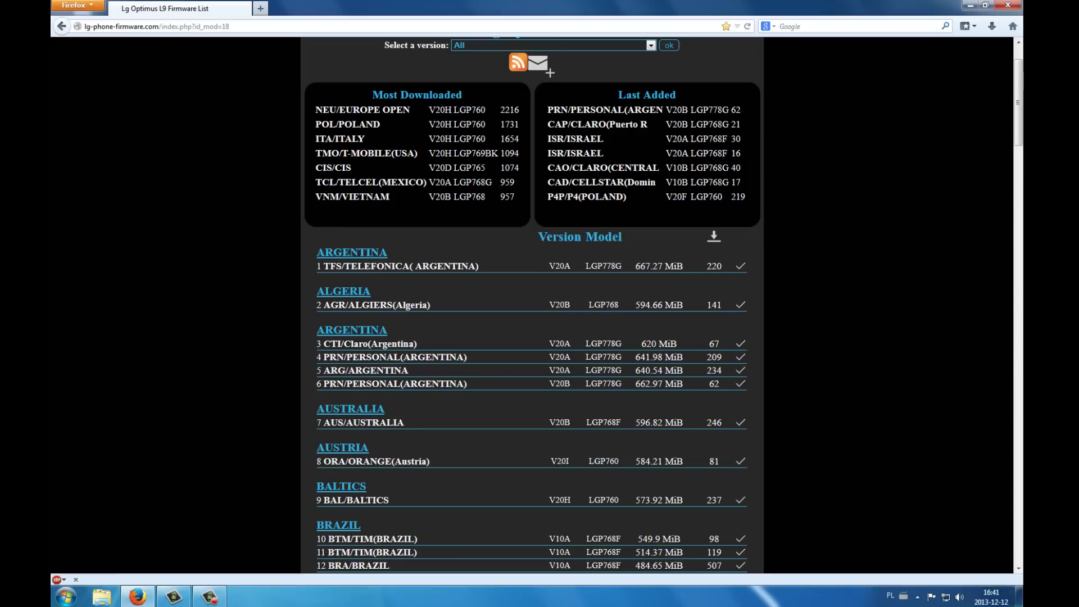
{"action": "scroll", "coordinate": [371, 269], "scroll_direction": "down", "scroll_amount": 5}
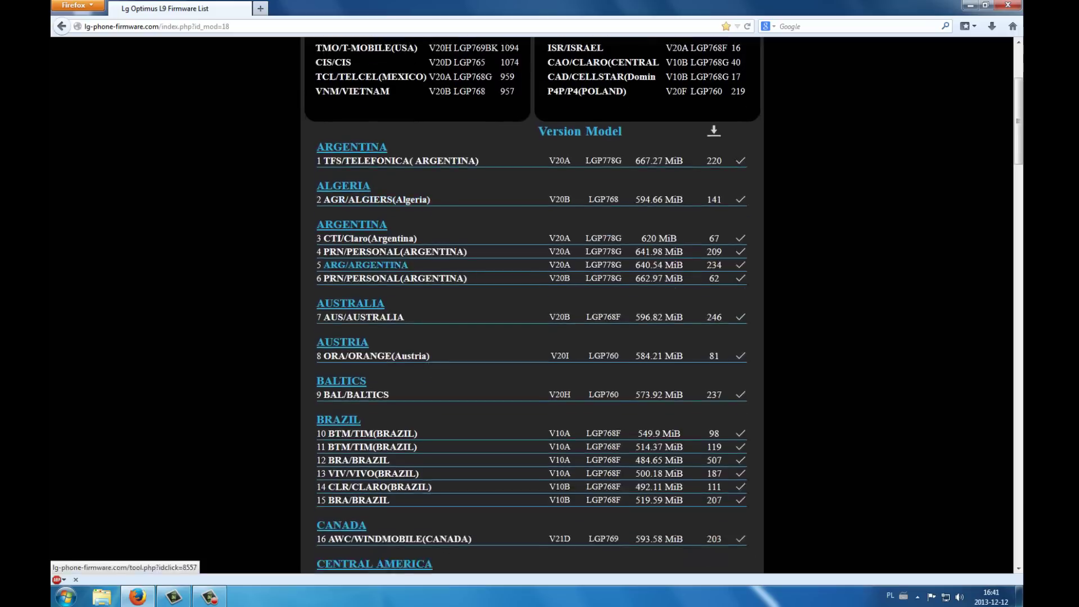
{"action": "scroll", "coordinate": [371, 273], "scroll_direction": "down", "scroll_amount": 10}
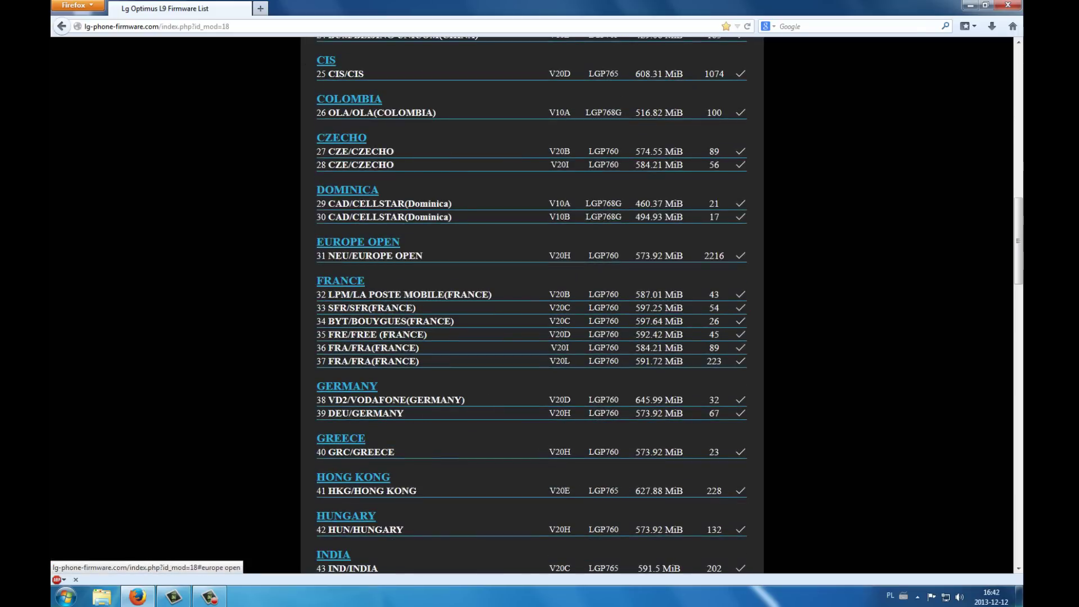
{"action": "scroll", "coordinate": [371, 308], "scroll_direction": "down", "scroll_amount": 16}
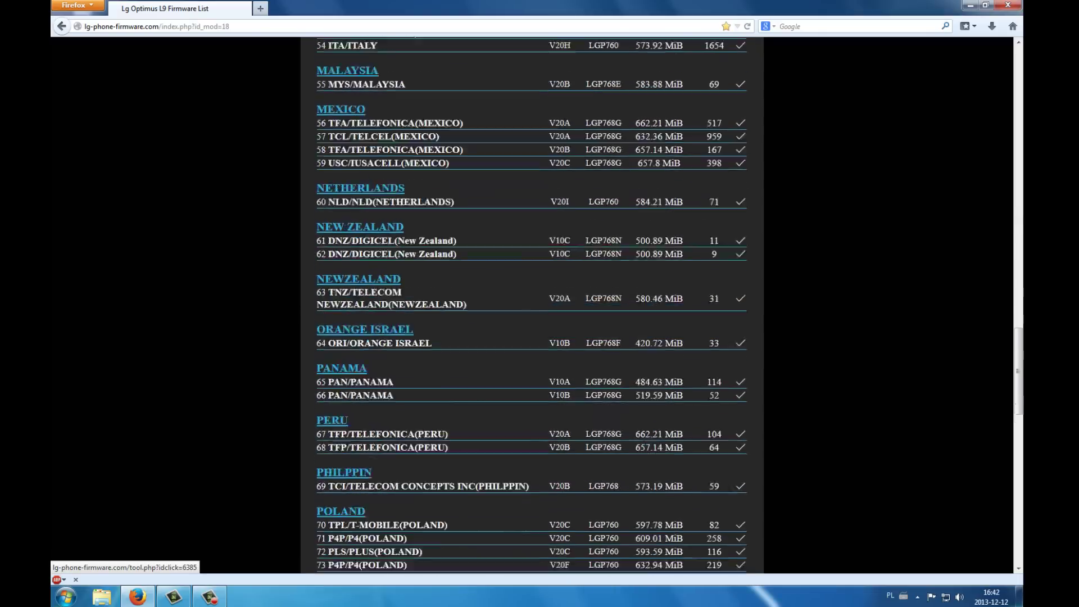
{"action": "scroll", "coordinate": [371, 308], "scroll_direction": "down", "scroll_amount": 1}
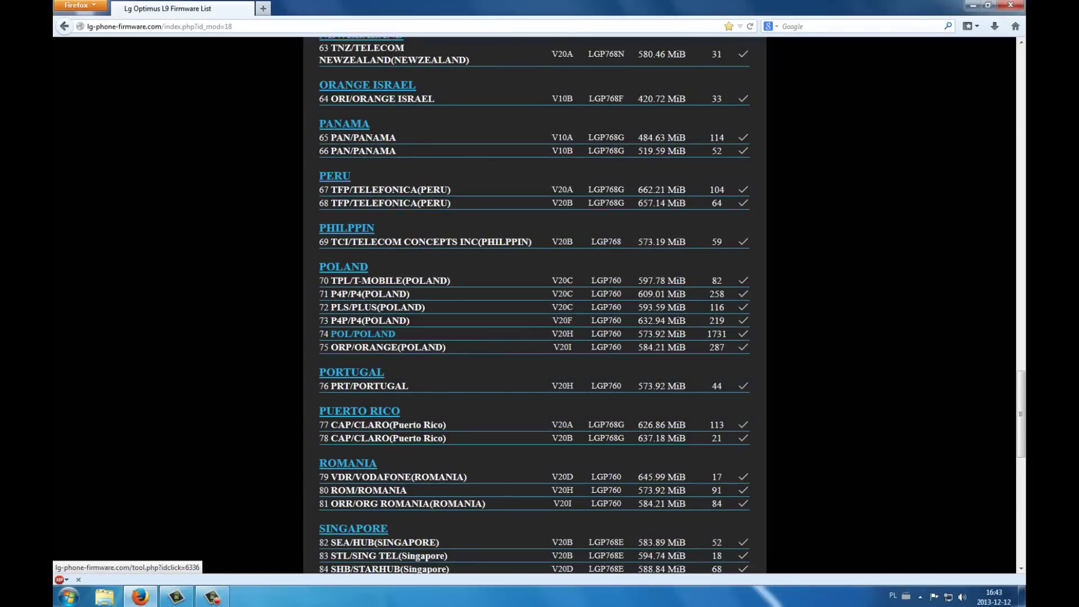
{"action": "scroll", "coordinate": [365, 335], "scroll_direction": "up", "scroll_amount": 3}
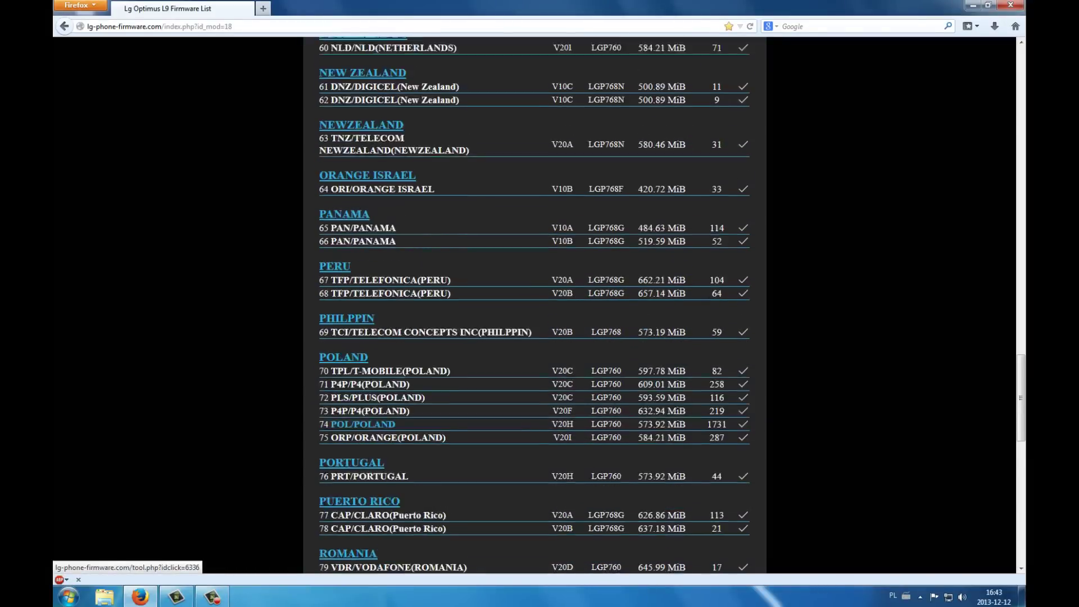
{"action": "scroll", "coordinate": [365, 334], "scroll_direction": "up", "scroll_amount": 12}
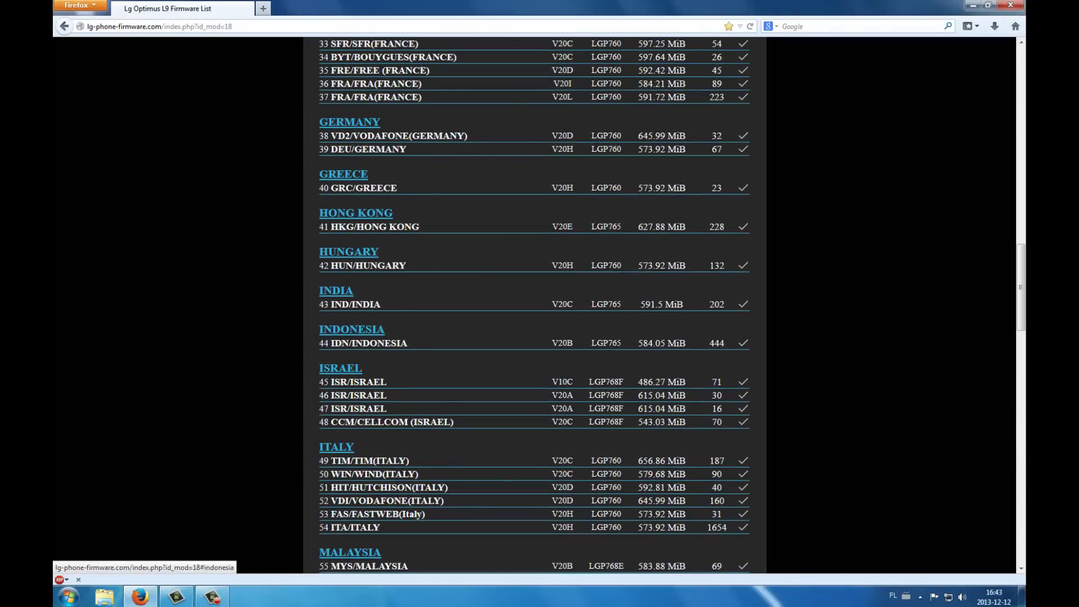
{"action": "scroll", "coordinate": [365, 336], "scroll_direction": "up", "scroll_amount": 2}
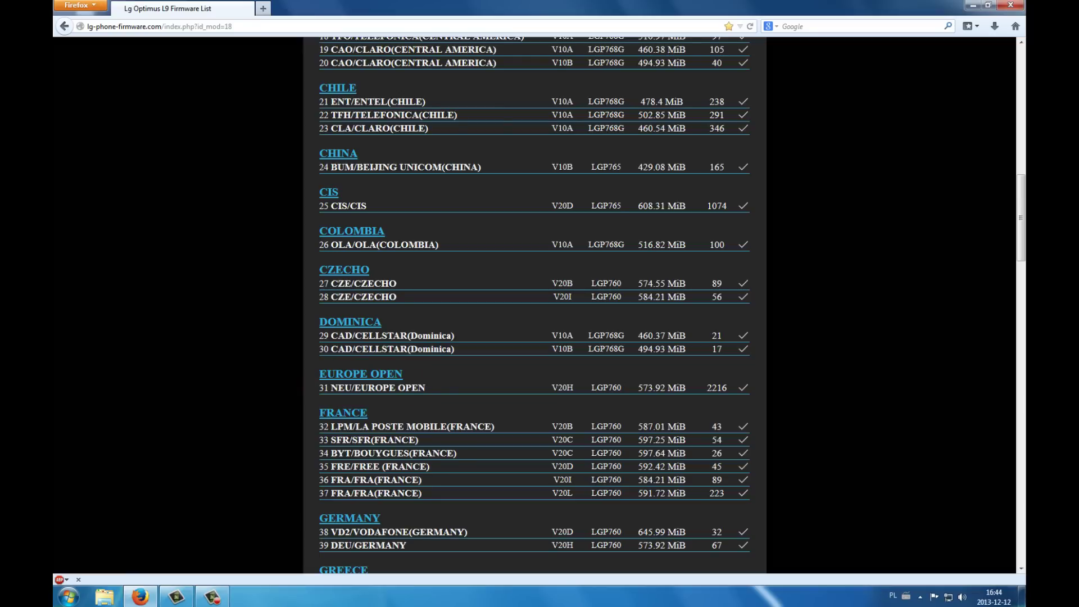
{"action": "scroll", "coordinate": [534, 303], "scroll_direction": "down", "scroll_amount": 10}
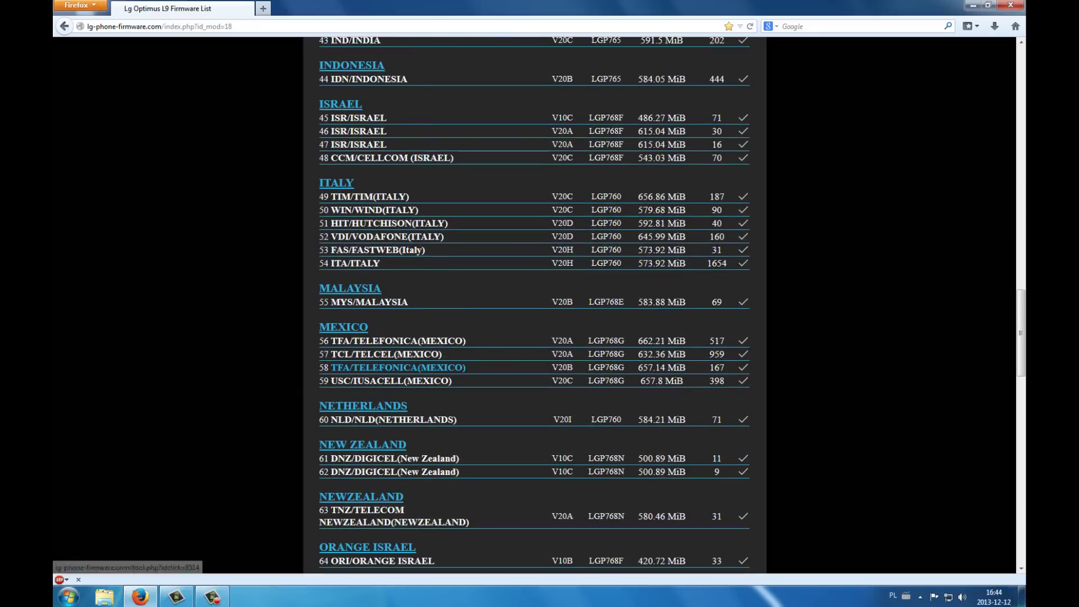
{"action": "scroll", "coordinate": [534, 304], "scroll_direction": "down", "scroll_amount": 5}
{"action": "scroll", "coordinate": [363, 466], "scroll_direction": "down", "scroll_amount": 2}
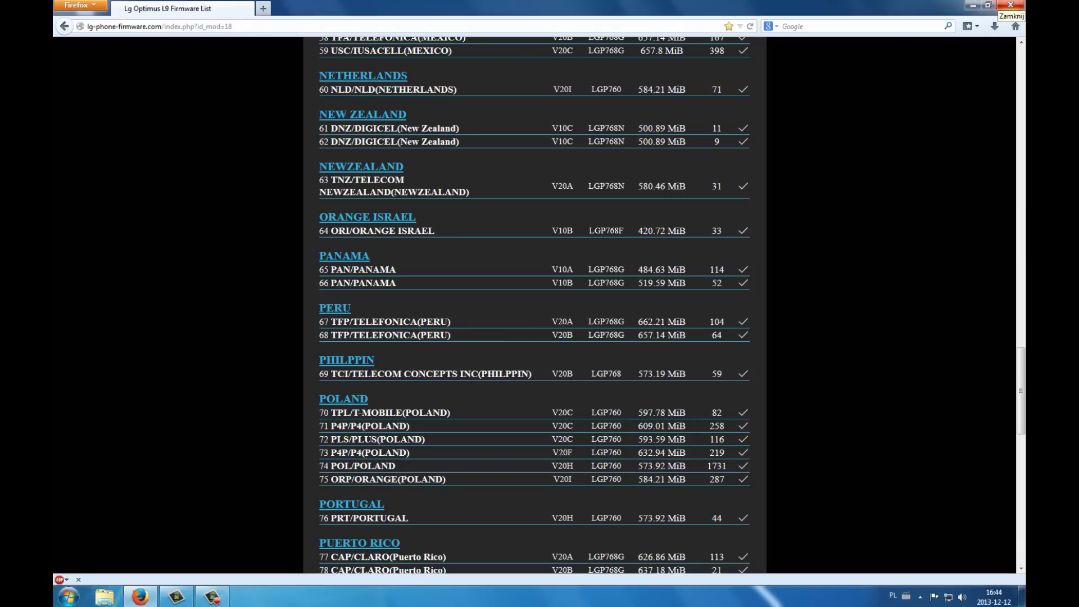
{"action": "left_click", "coordinate": [1010, 6]}
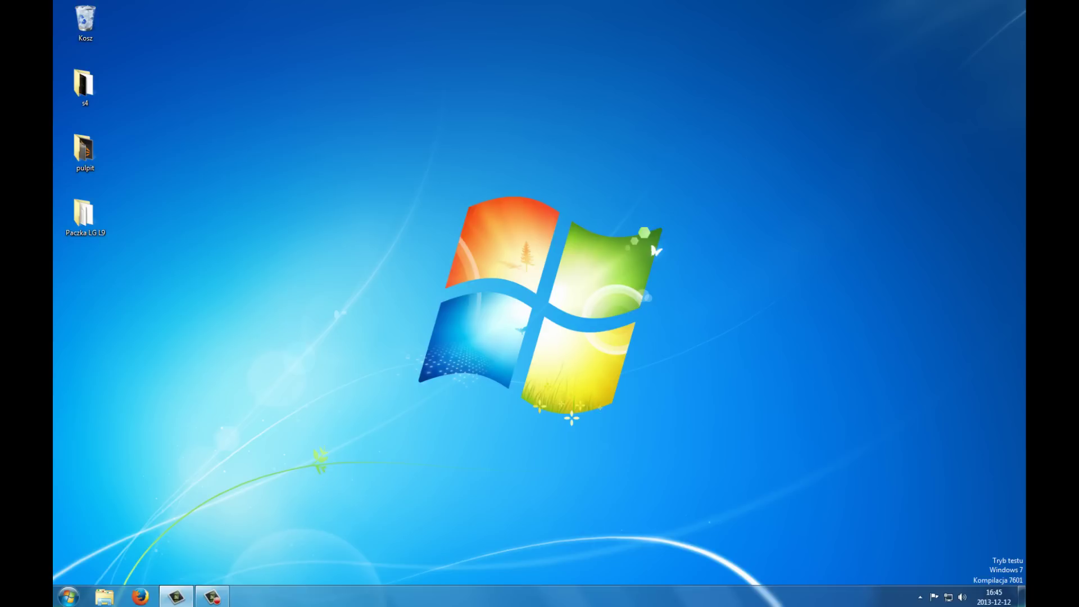
Step: Install the LGUnitedMobileDriver package from the Paczka LG L9 desktop folder with administrator rights
{"action": "double_click", "coordinate": [83, 214]}
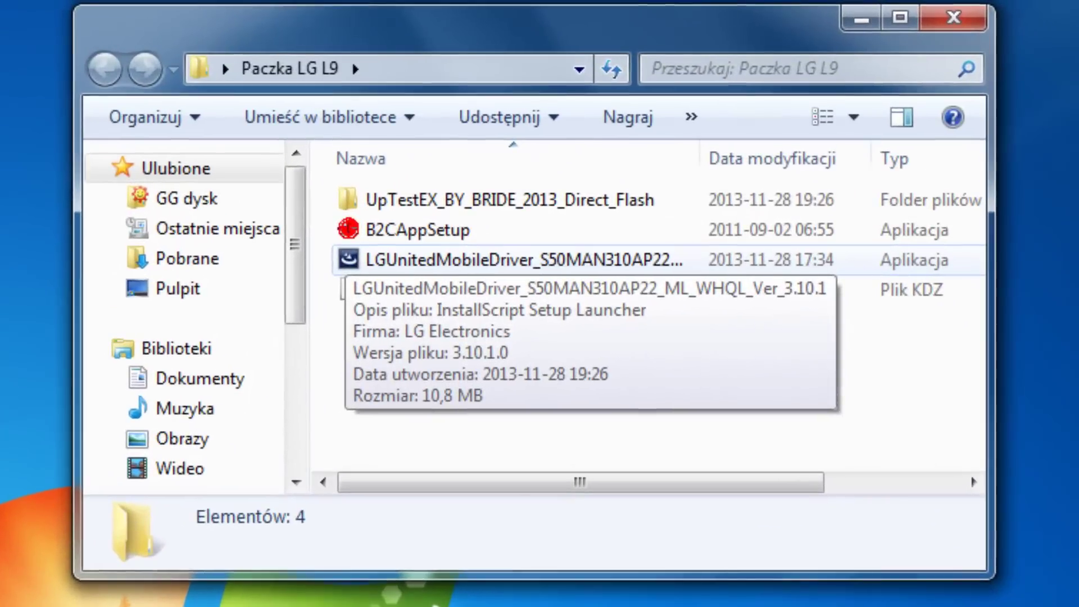
{"action": "left_click", "coordinate": [674, 105]}
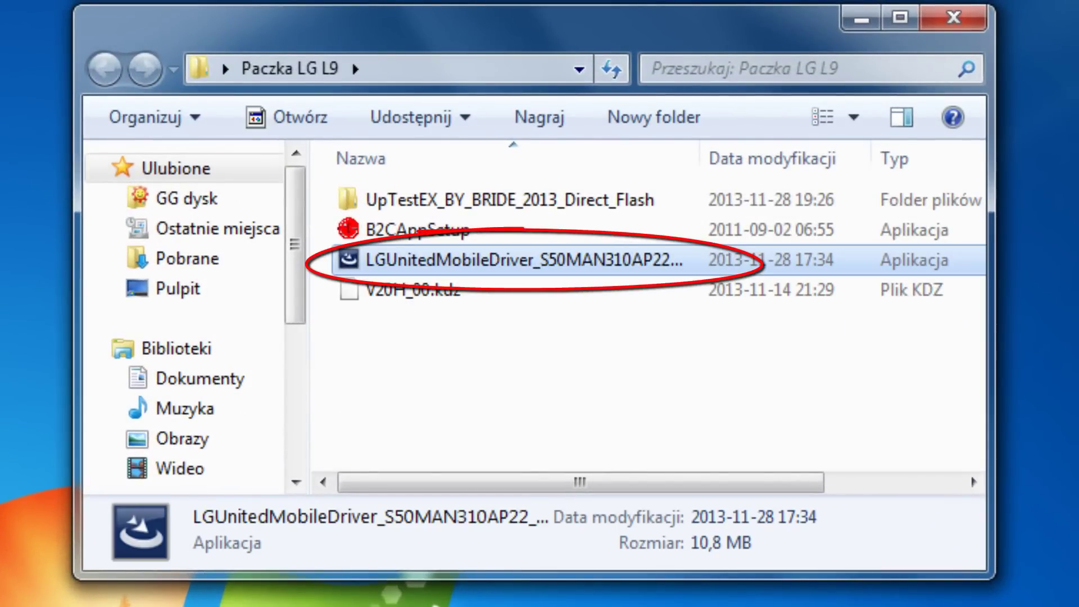
{"action": "right_click", "coordinate": [444, 259]}
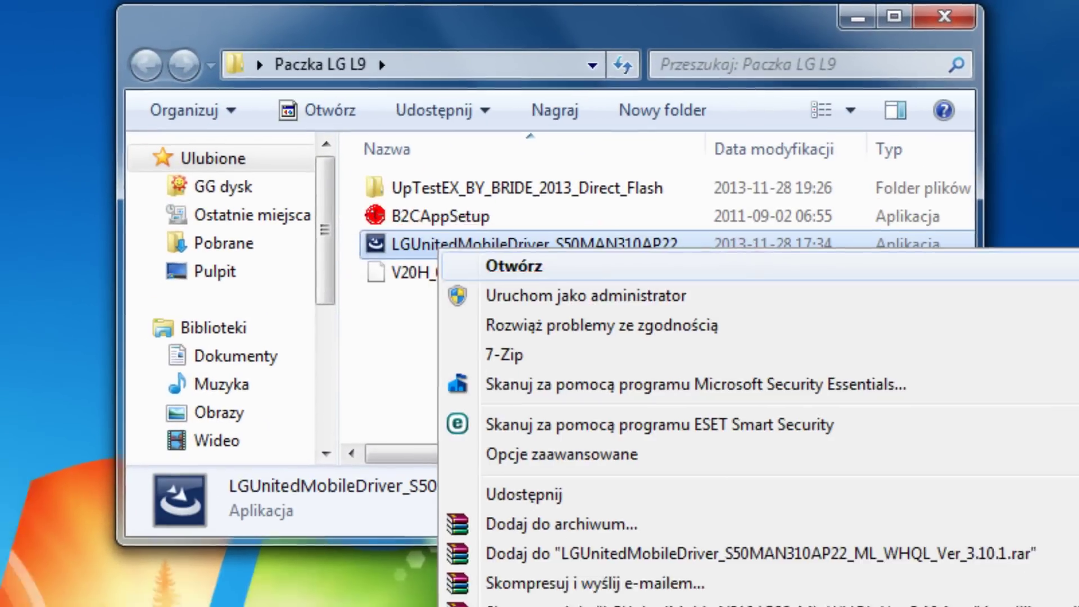
{"action": "left_click", "coordinate": [534, 298]}
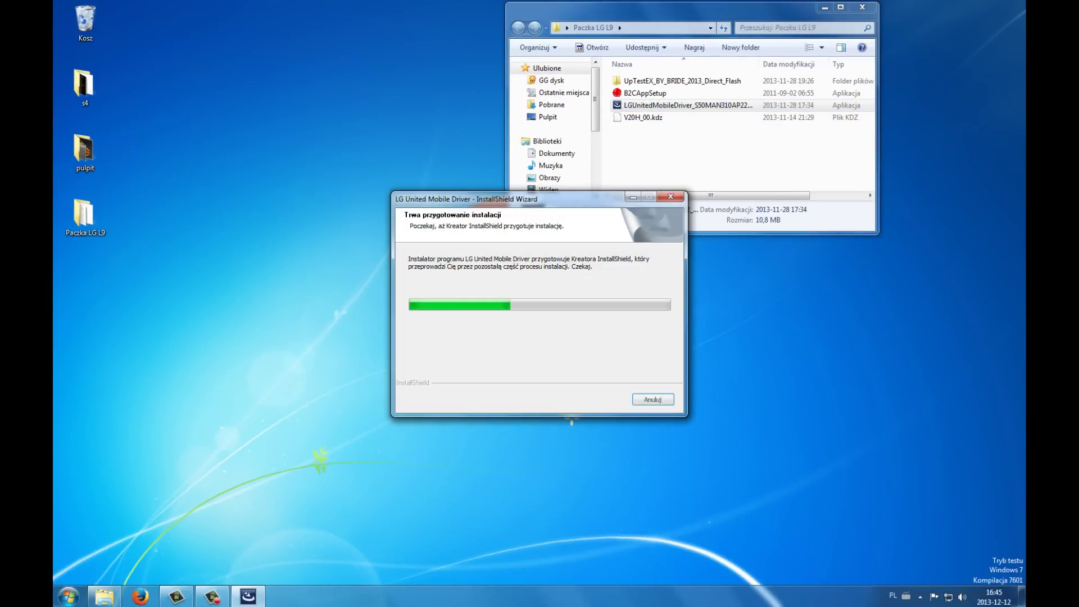
{"action": "key", "text": "Return"}
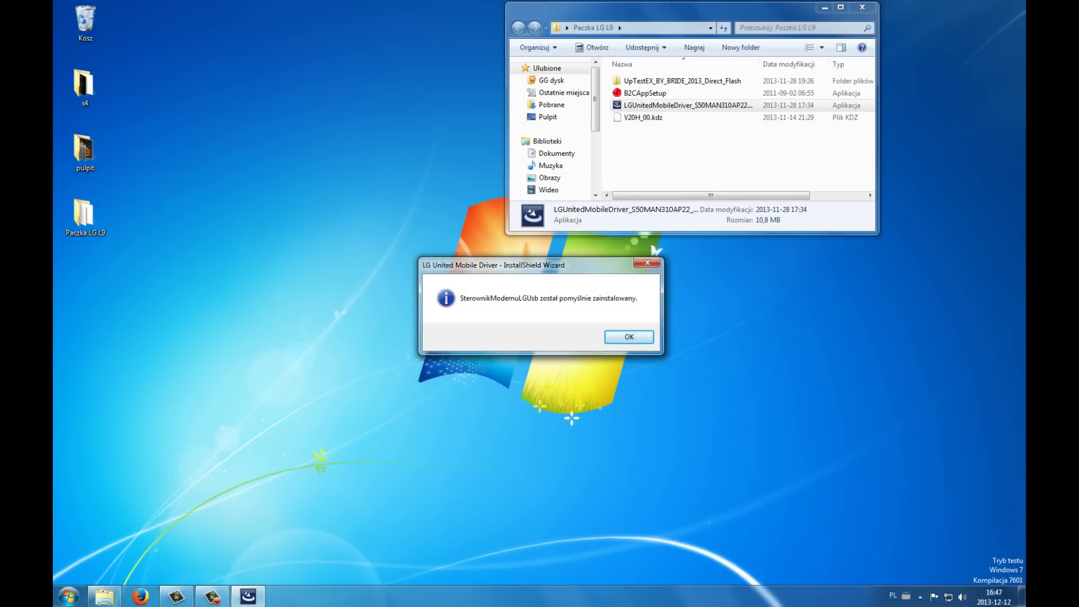
{"action": "key", "text": "Return"}
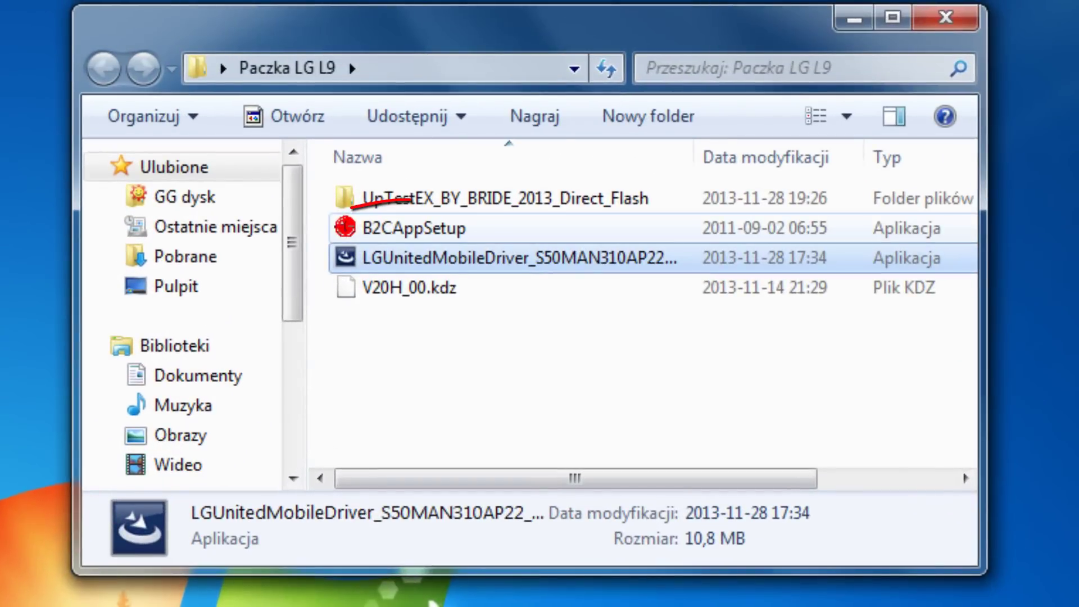
Step: Run B2CAppSetup as administrator to install the LG Mobile Support Tool and dismiss the program compatibility assistant
{"action": "left_click", "coordinate": [644, 92]}
{"action": "right_click", "coordinate": [425, 228]}
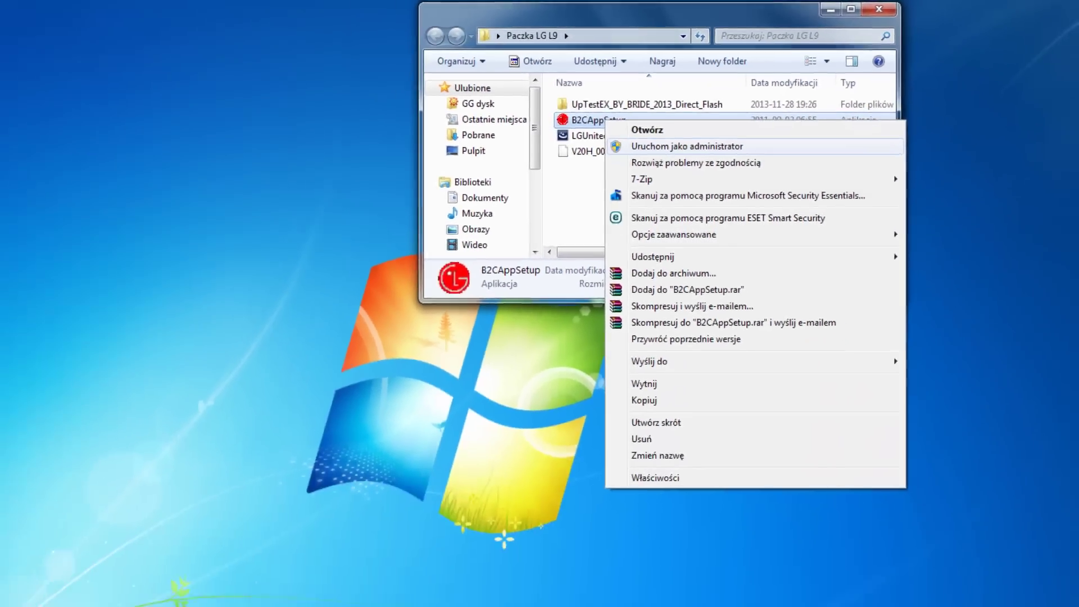
{"action": "key", "text": "Return"}
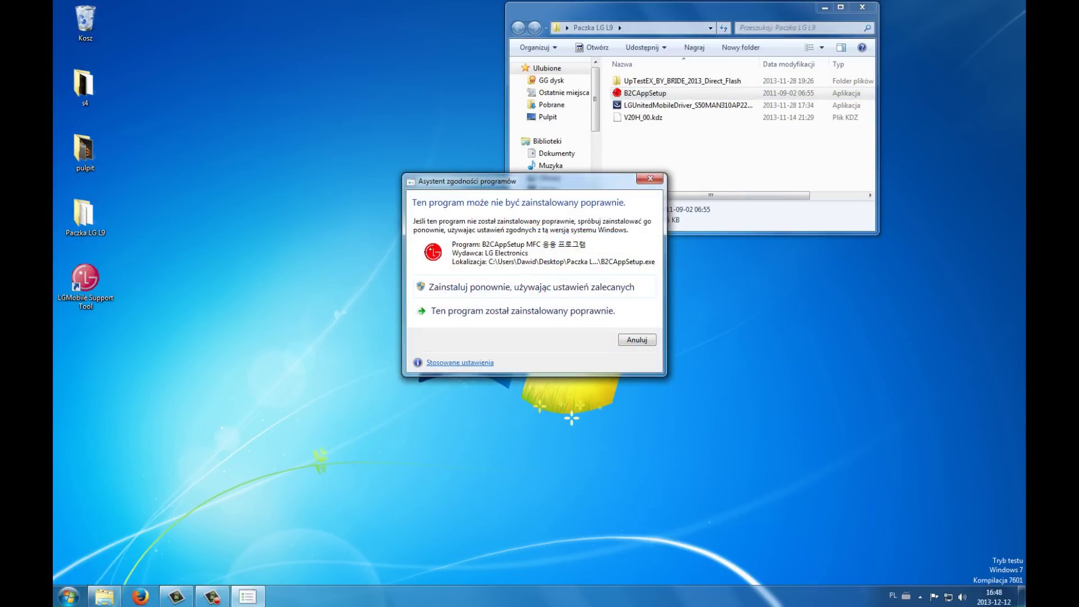
{"action": "left_click", "coordinate": [651, 179]}
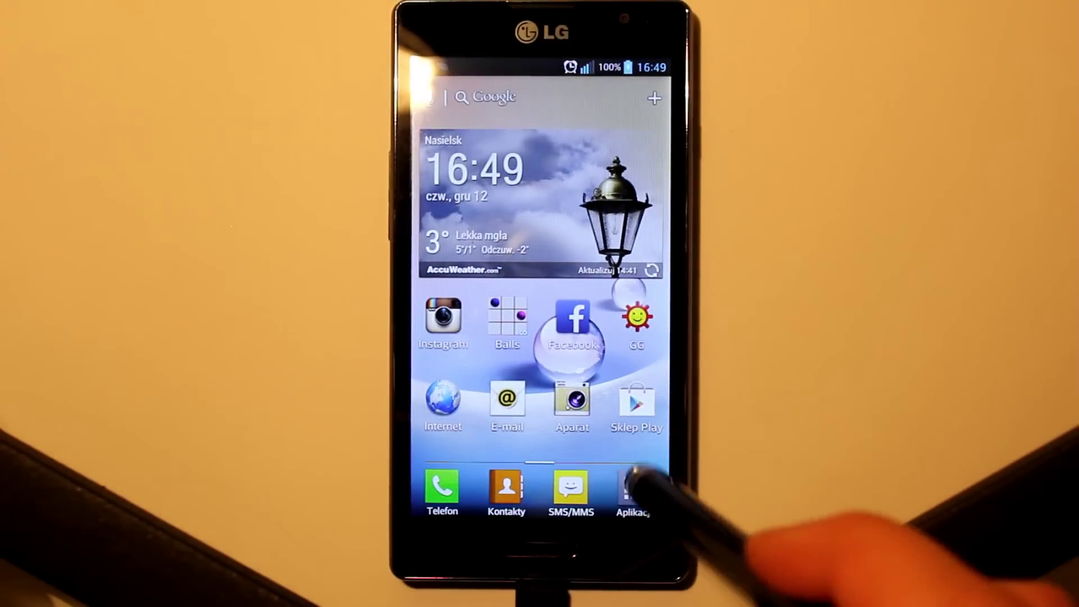
Step: Enable Debugowanie USB in the phone's developer options, accepting the warnings, and return to the main settings
{"action": "left_click", "coordinate": [636, 488]}
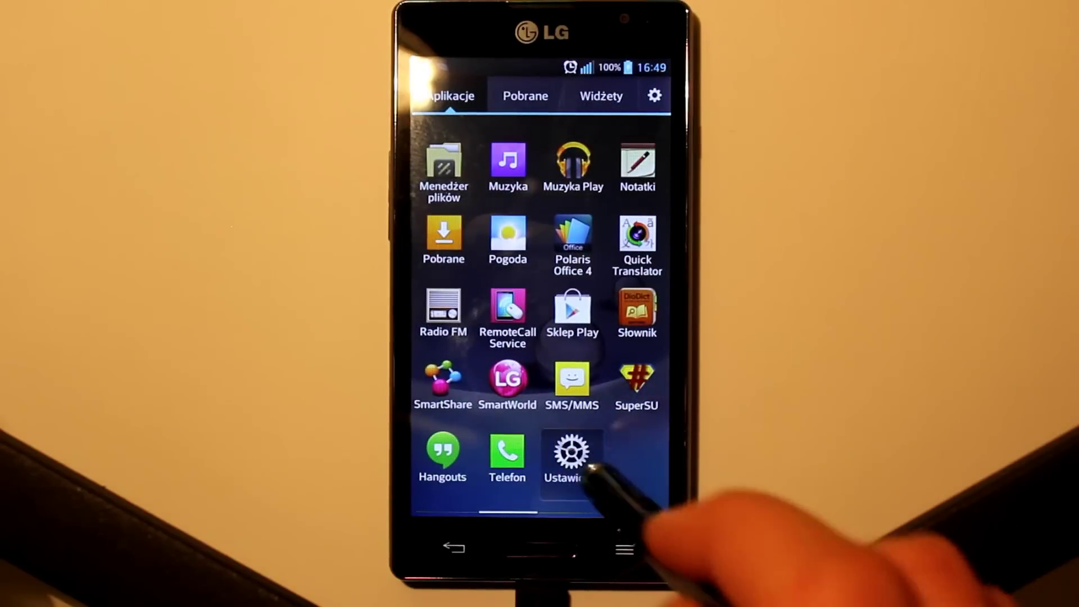
{"action": "left_click", "coordinate": [572, 453]}
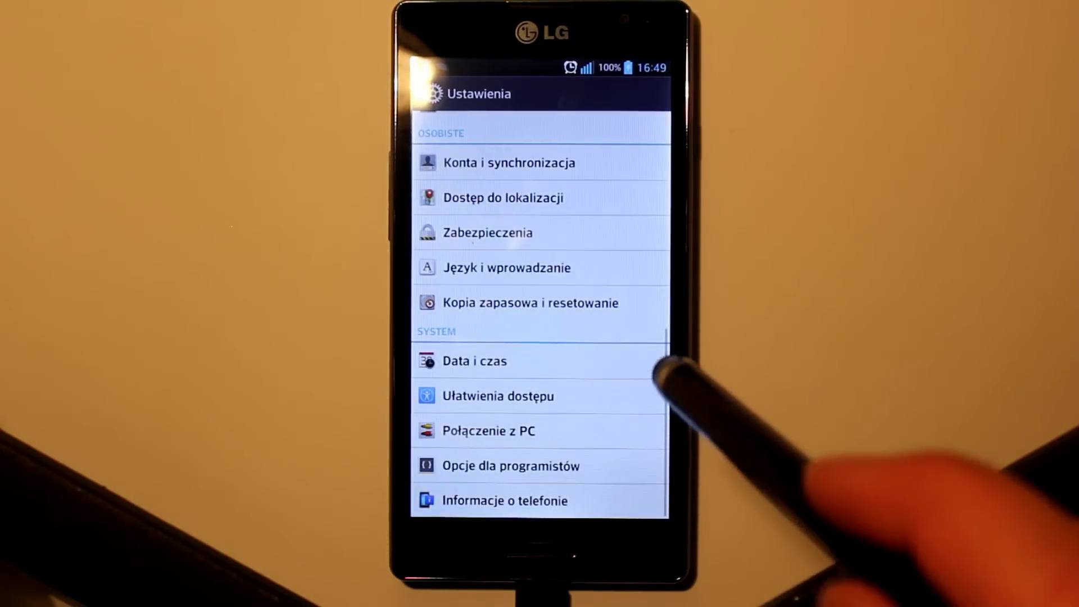
{"action": "left_click", "coordinate": [523, 466]}
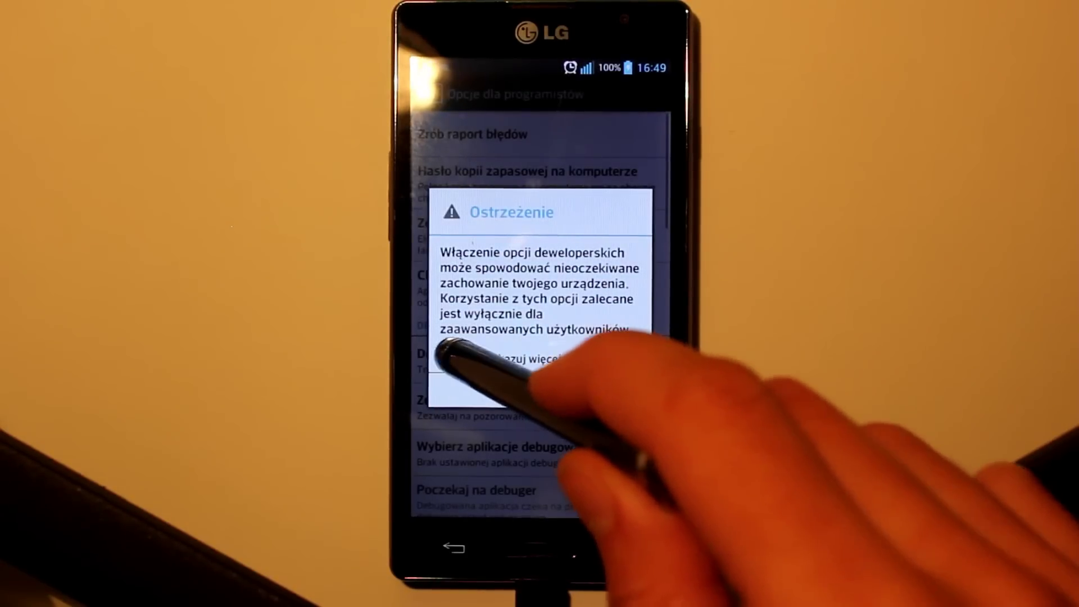
{"action": "left_click", "coordinate": [449, 358]}
{"action": "left_click", "coordinate": [548, 390]}
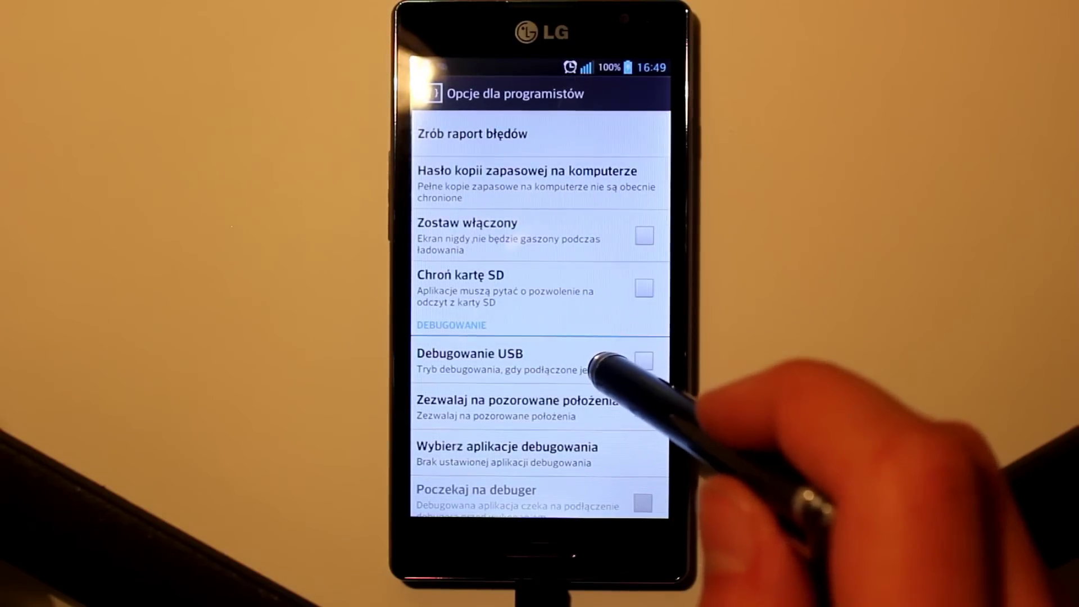
{"action": "left_click", "coordinate": [643, 358]}
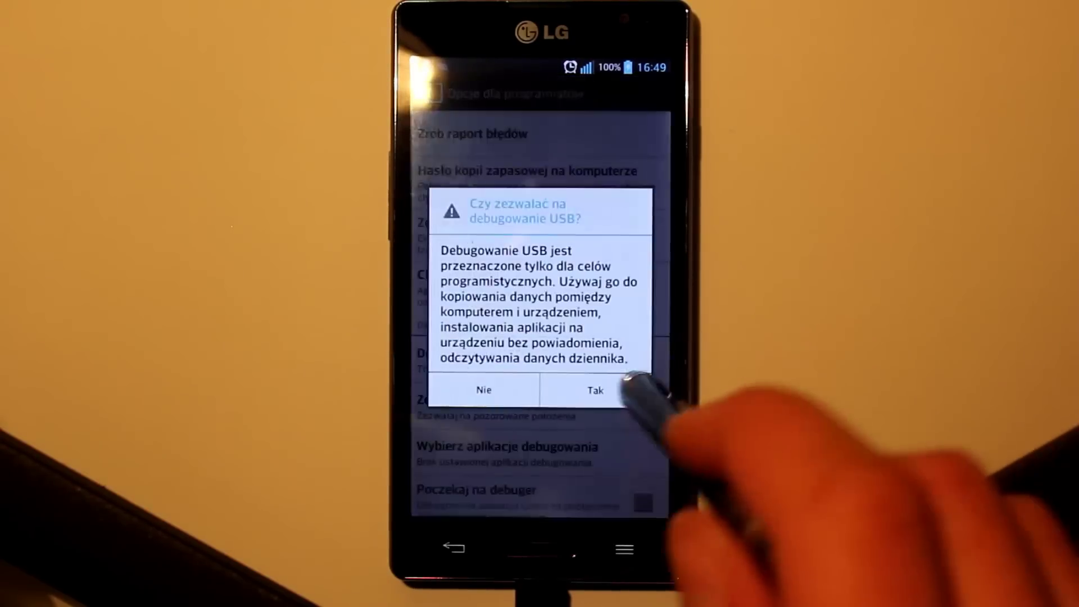
{"action": "left_click", "coordinate": [596, 390]}
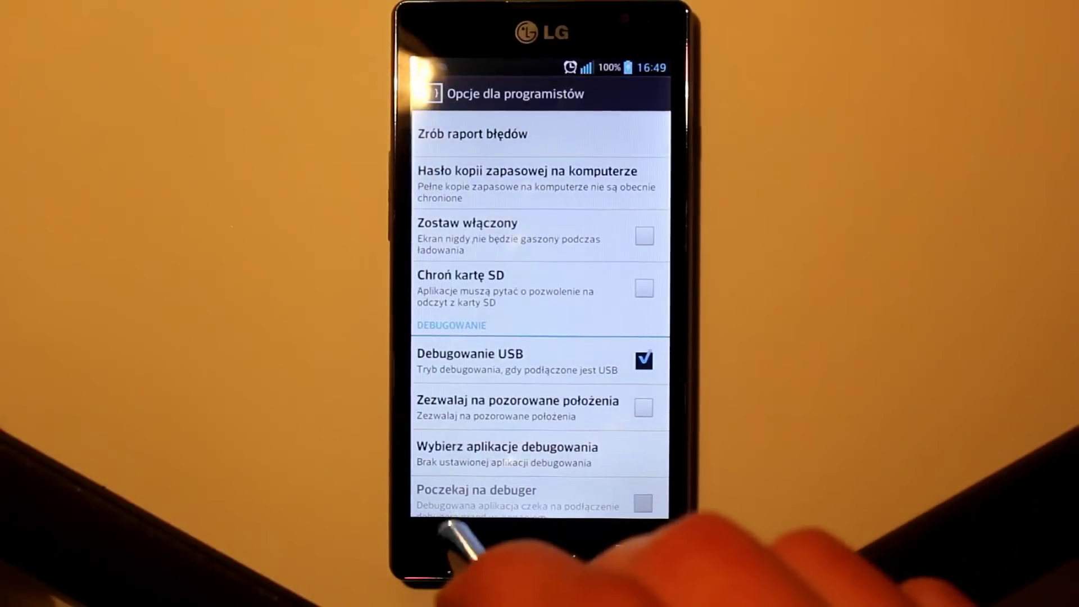
{"action": "left_click", "coordinate": [453, 546]}
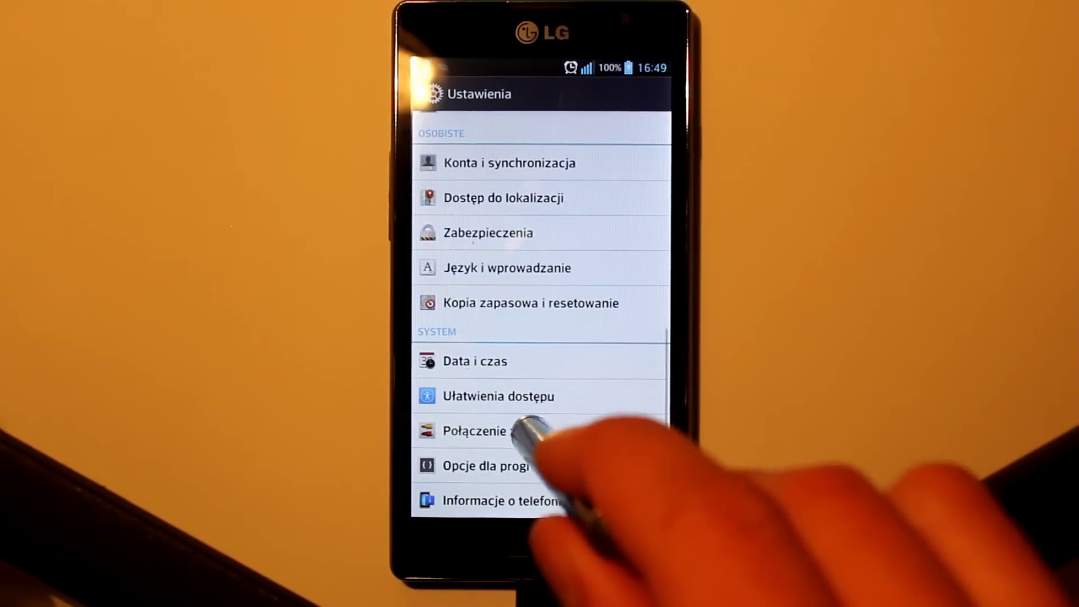
Step: Set the phone's USB connection type to Oprogramowanie LG in the PC connection settings
{"action": "left_click", "coordinate": [528, 431]}
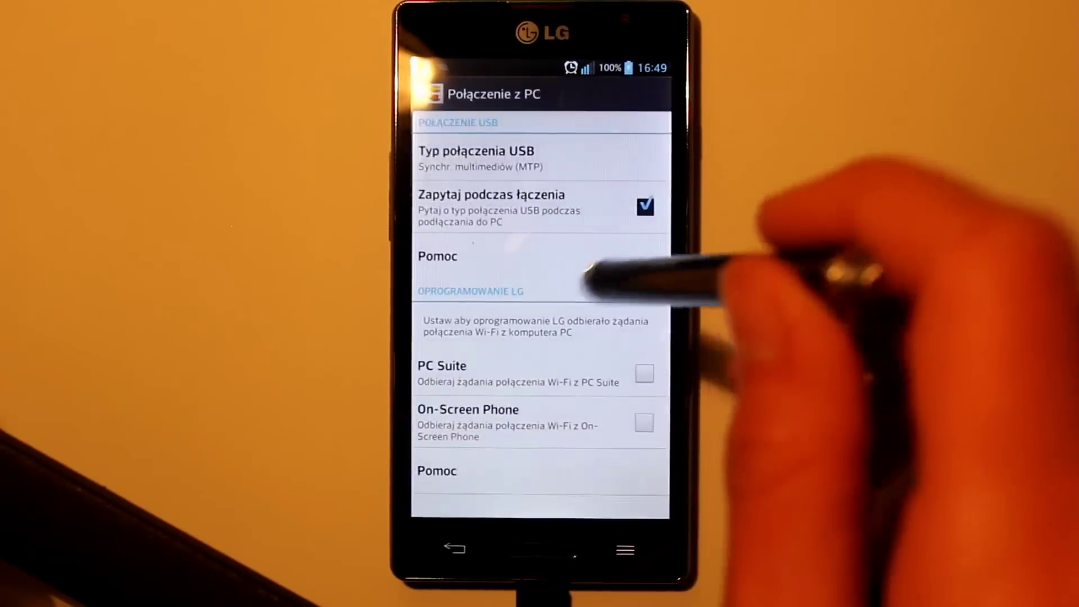
{"action": "left_click", "coordinate": [534, 155]}
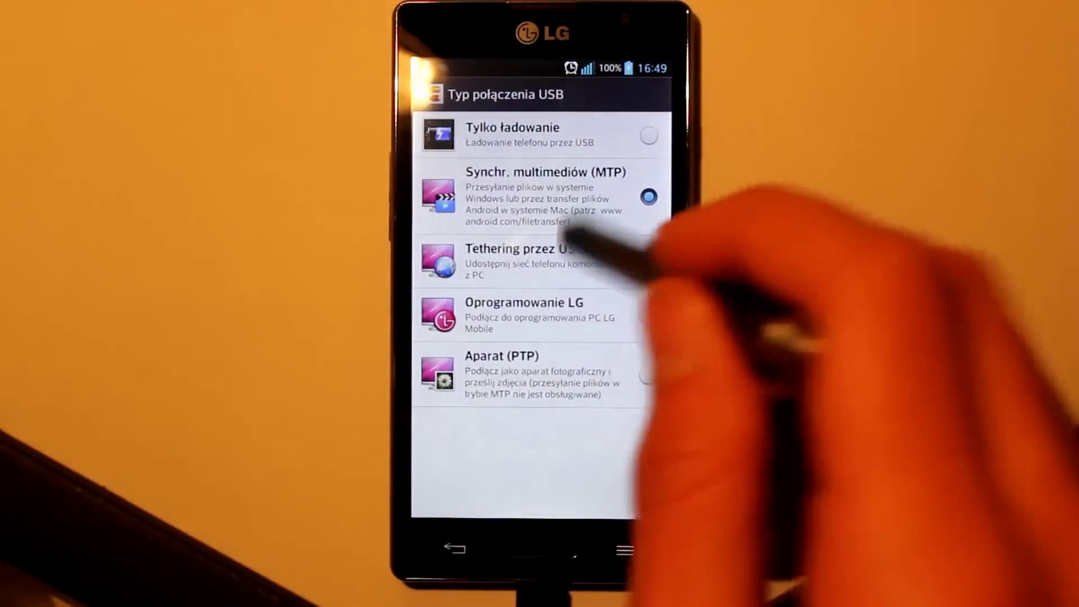
{"action": "left_click", "coordinate": [562, 312]}
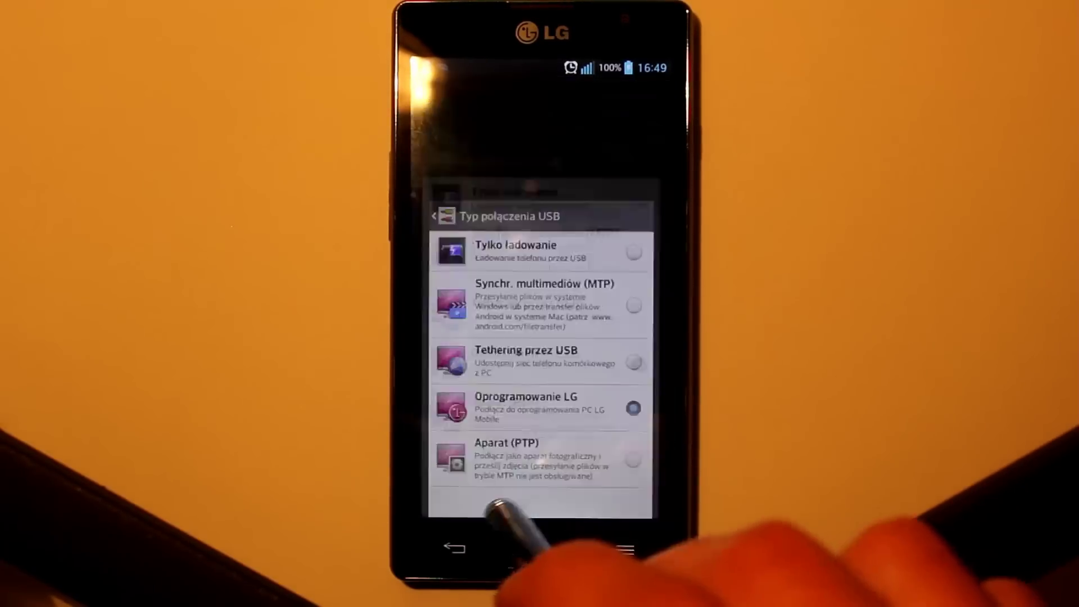
Step: Return the phone to its home screen and close the completed driver installation summary on the PC
{"action": "left_click", "coordinate": [540, 549]}
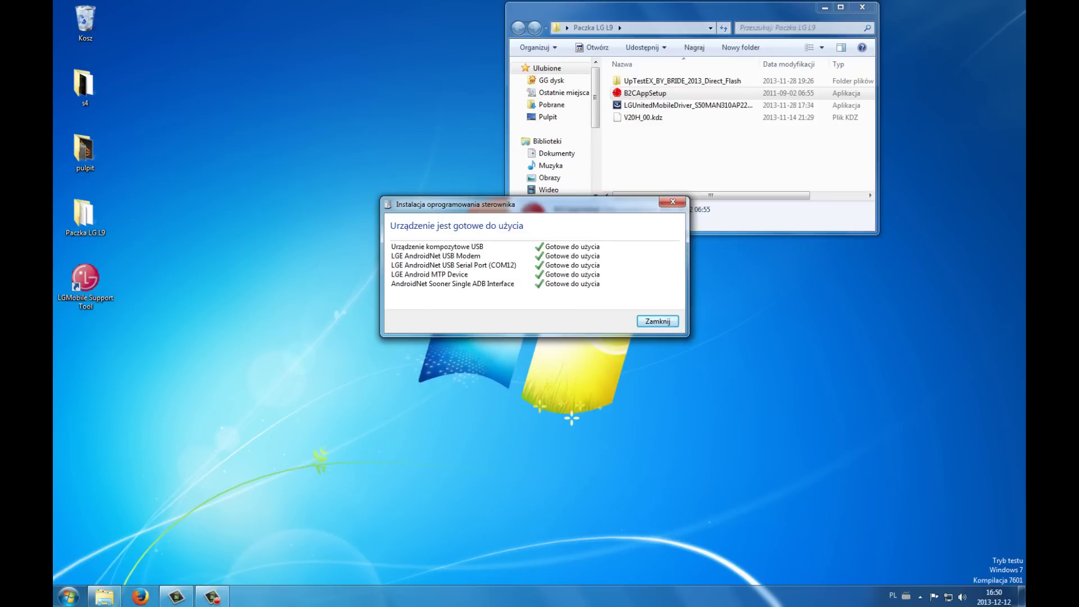
{"action": "key", "text": "Return"}
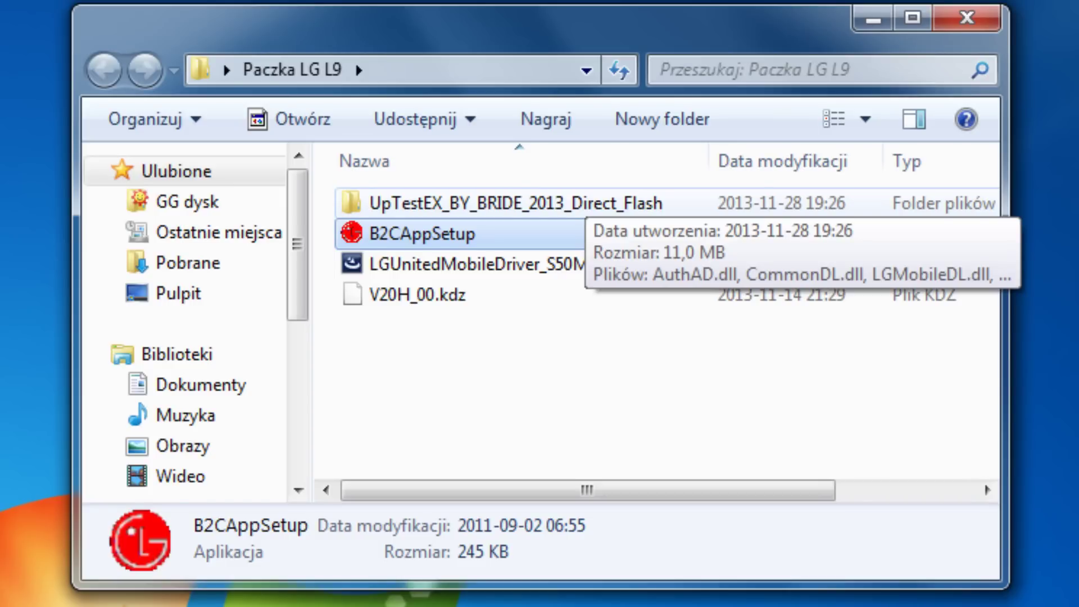
Step: Run UpTestEX_BY_BRIDE_2013 from the UpTestEX_BY_BRIDE_2013_Direct_Flash folder with administrator rights
{"action": "double_click", "coordinate": [562, 203]}
{"action": "scroll", "coordinate": [506, 360], "scroll_direction": "down", "scroll_amount": 4}
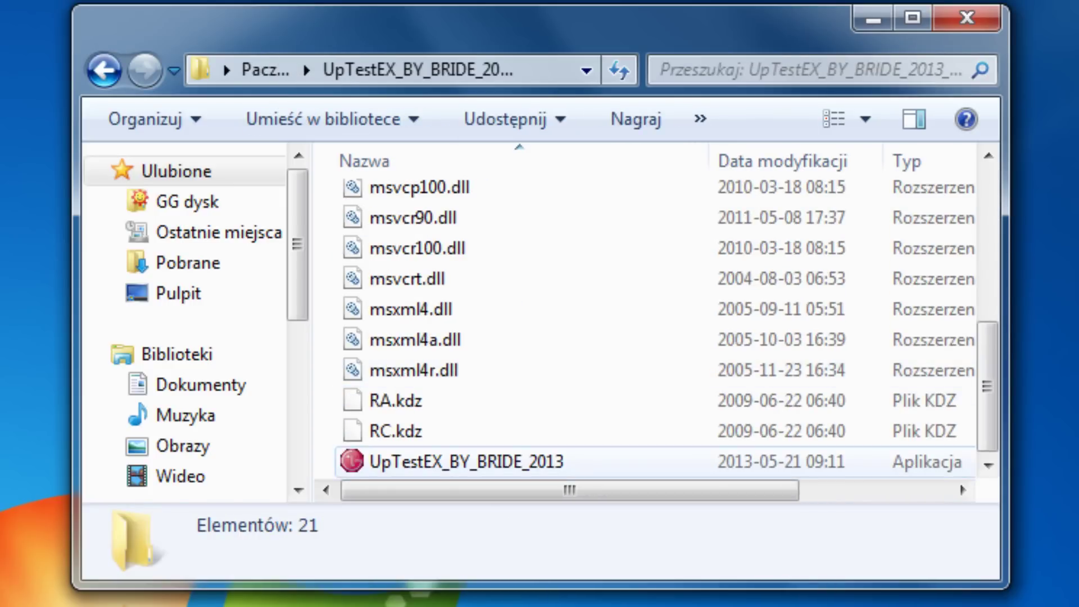
{"action": "left_click", "coordinate": [466, 461]}
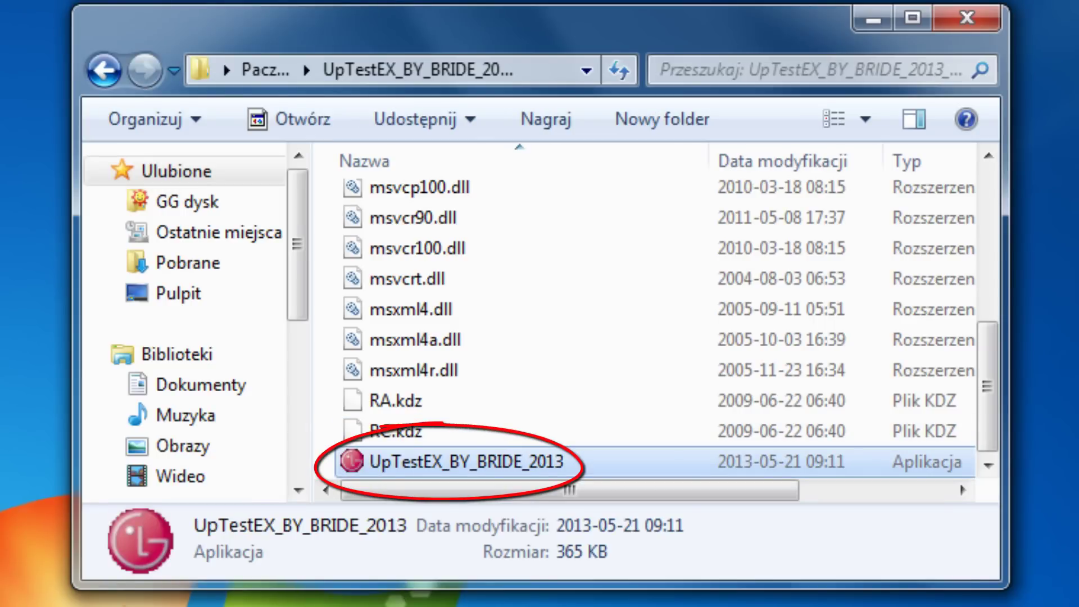
{"action": "right_click", "coordinate": [548, 465]}
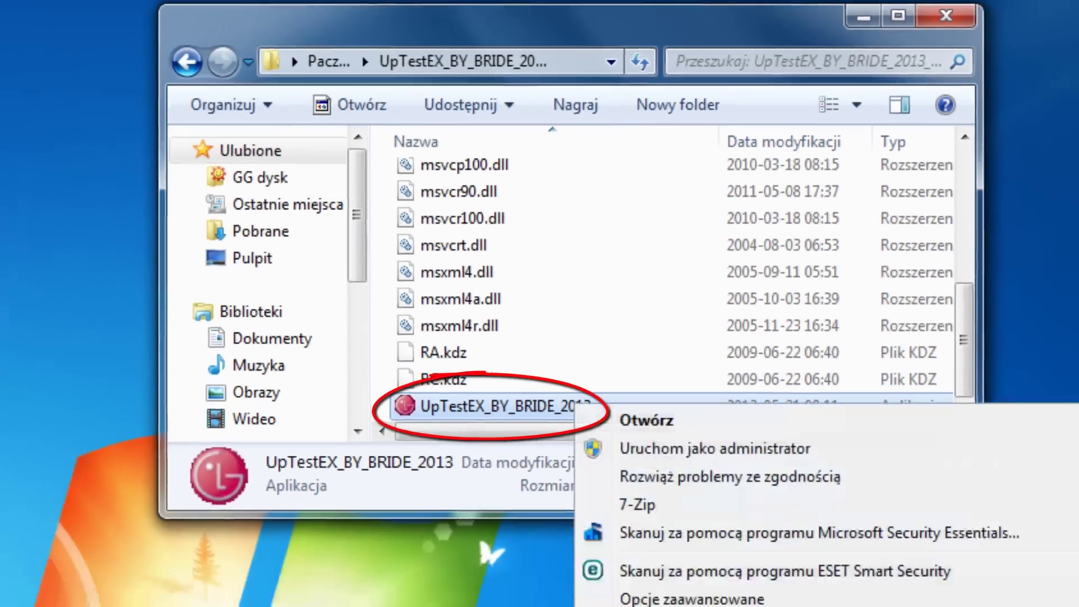
{"action": "left_click", "coordinate": [686, 514]}
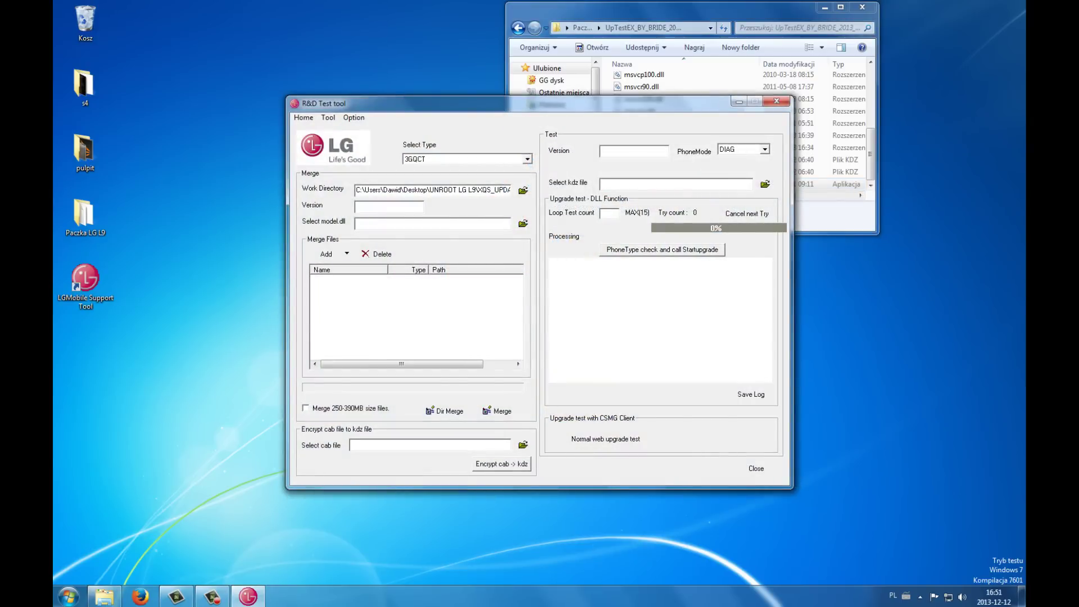
Step: Set the R&D Test tool's type to 3GQCT and its PhoneMode to DIAG
{"action": "left_click", "coordinate": [527, 159]}
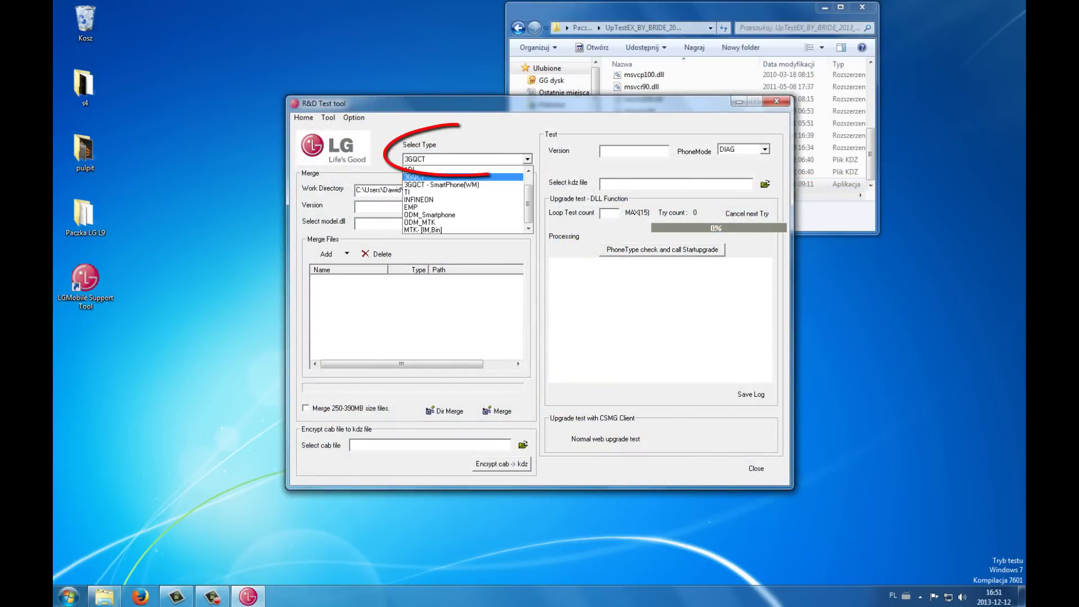
{"action": "left_click", "coordinate": [415, 177]}
{"action": "left_click", "coordinate": [765, 149]}
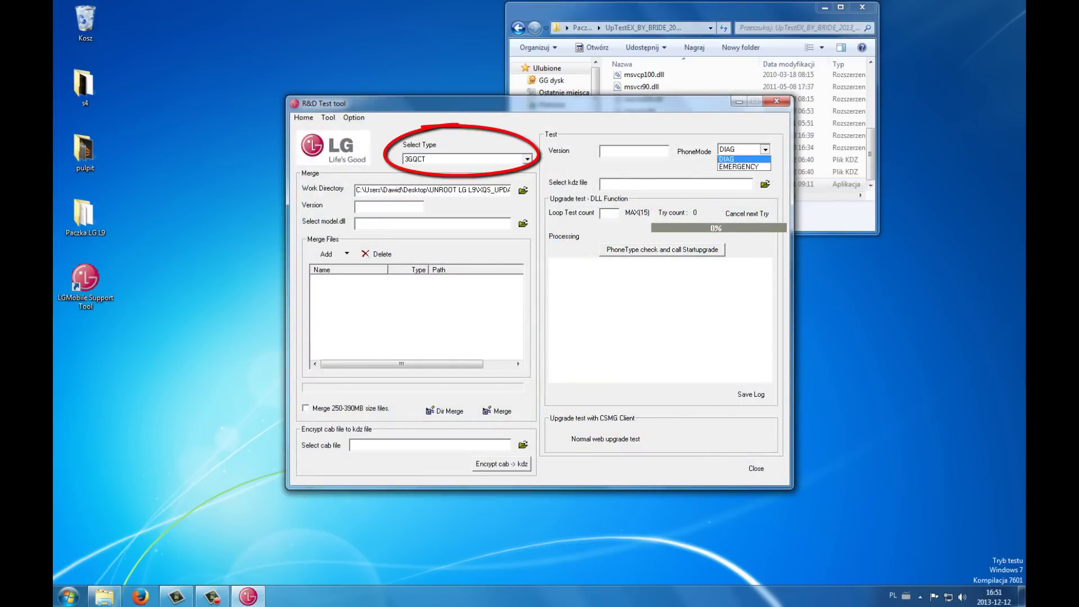
{"action": "key", "text": "Return"}
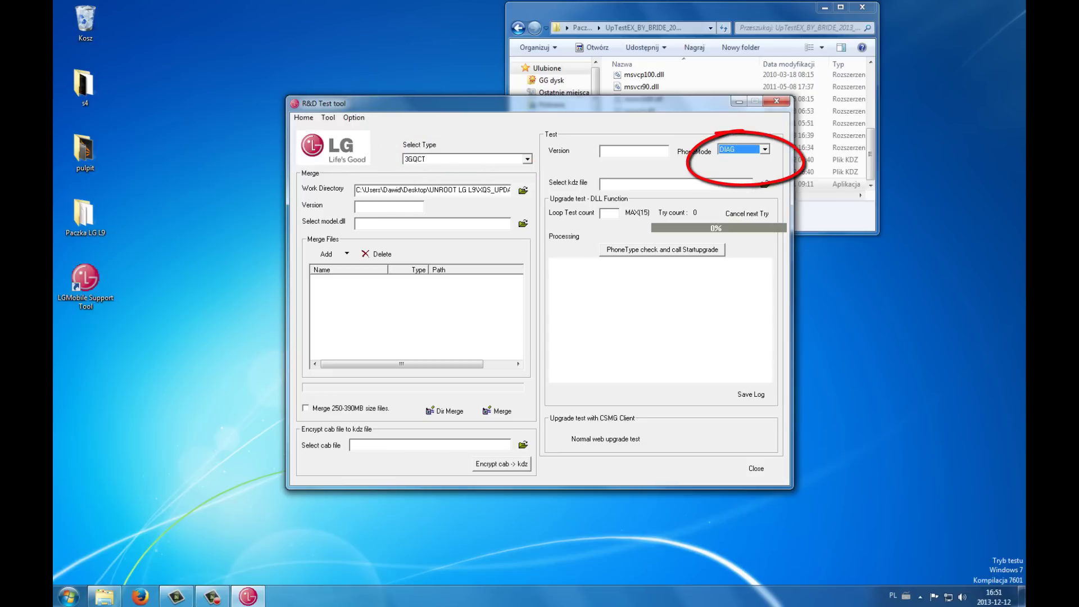
Step: Load V20H_00.kdz from the Paczka LG L9 desktop folder as the kdz file for the test
{"action": "left_click", "coordinate": [765, 183]}
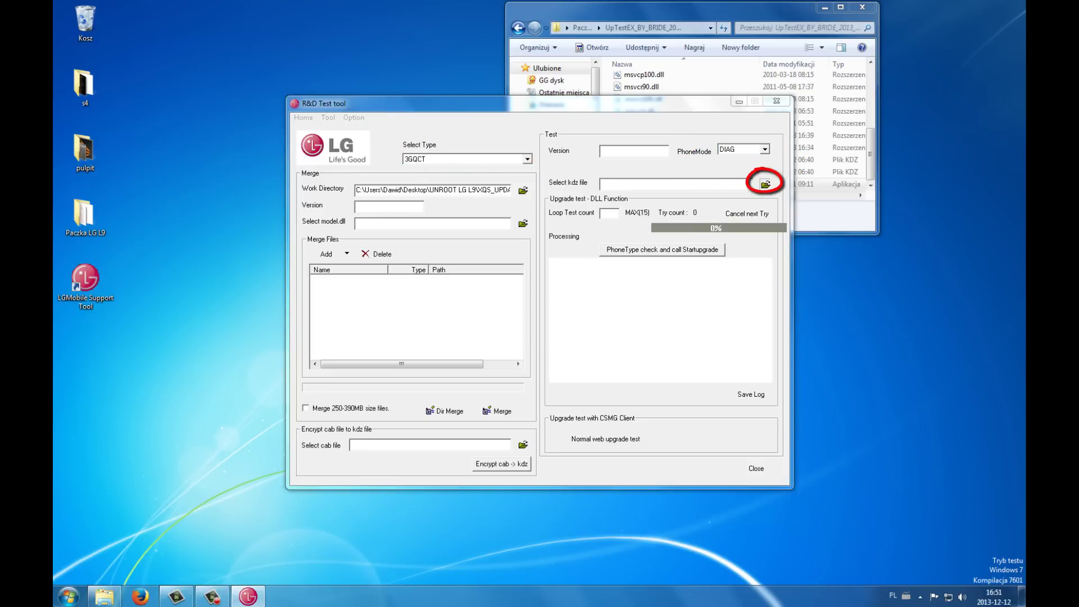
{"action": "left_click", "coordinate": [407, 254]}
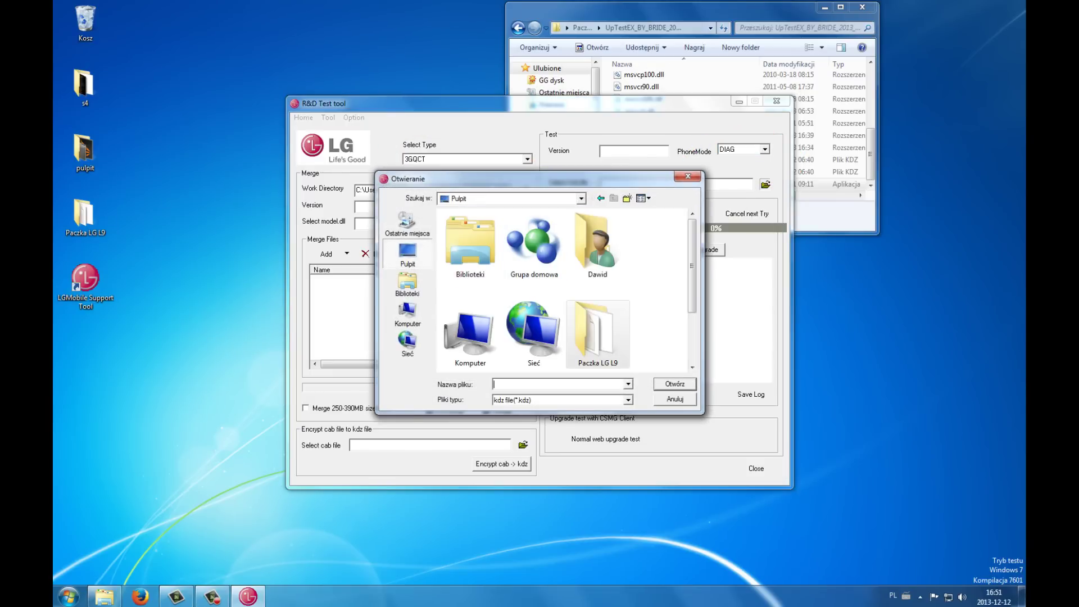
{"action": "scroll", "coordinate": [565, 290], "scroll_direction": "down", "scroll_amount": 1}
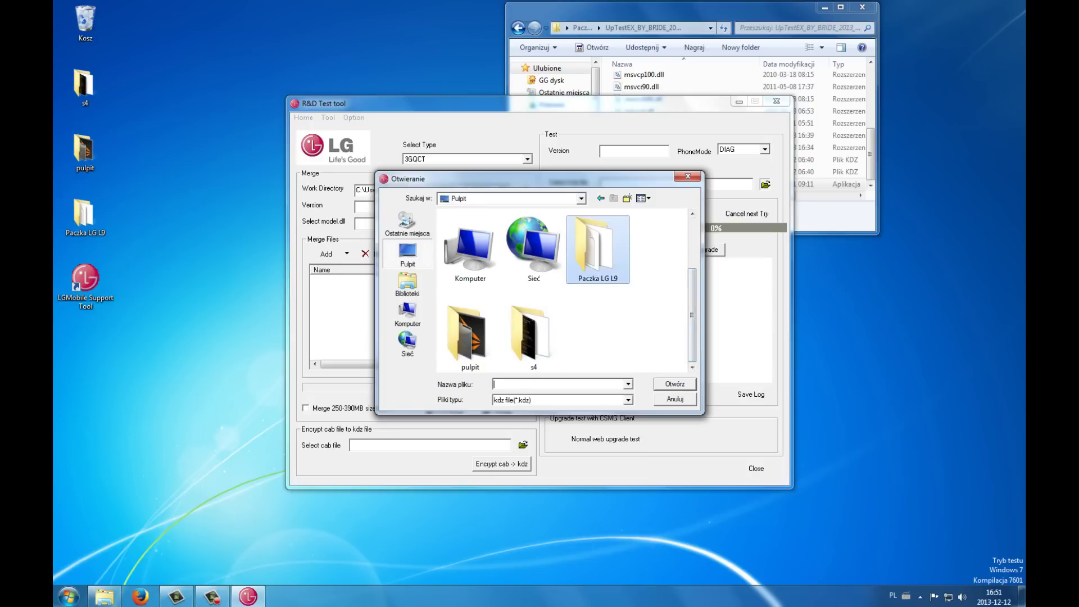
{"action": "key", "text": "Return"}
{"action": "left_click", "coordinate": [471, 238]}
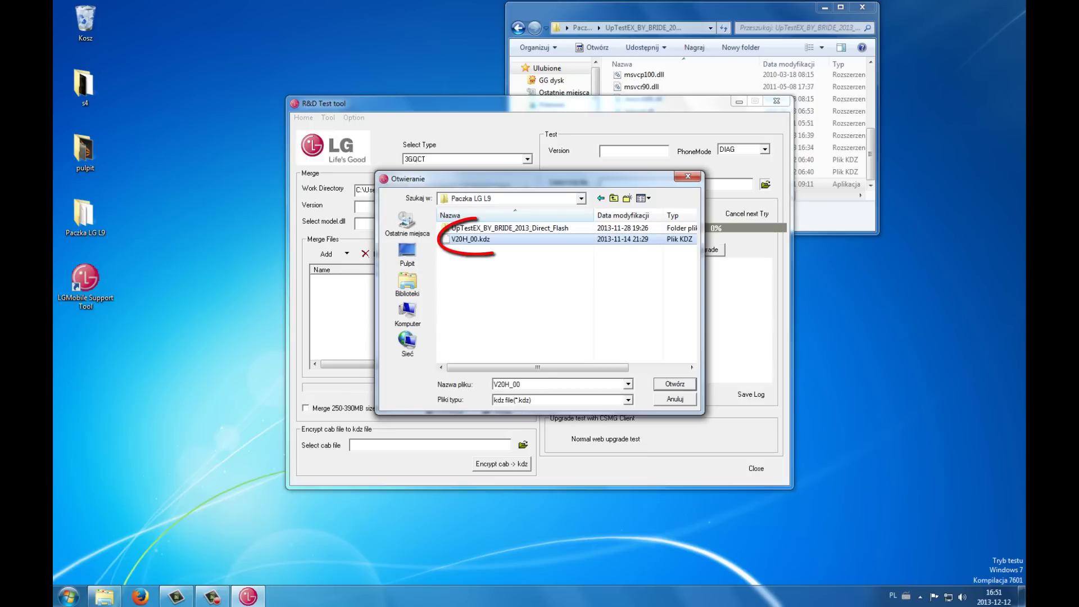
{"action": "key", "text": "Return"}
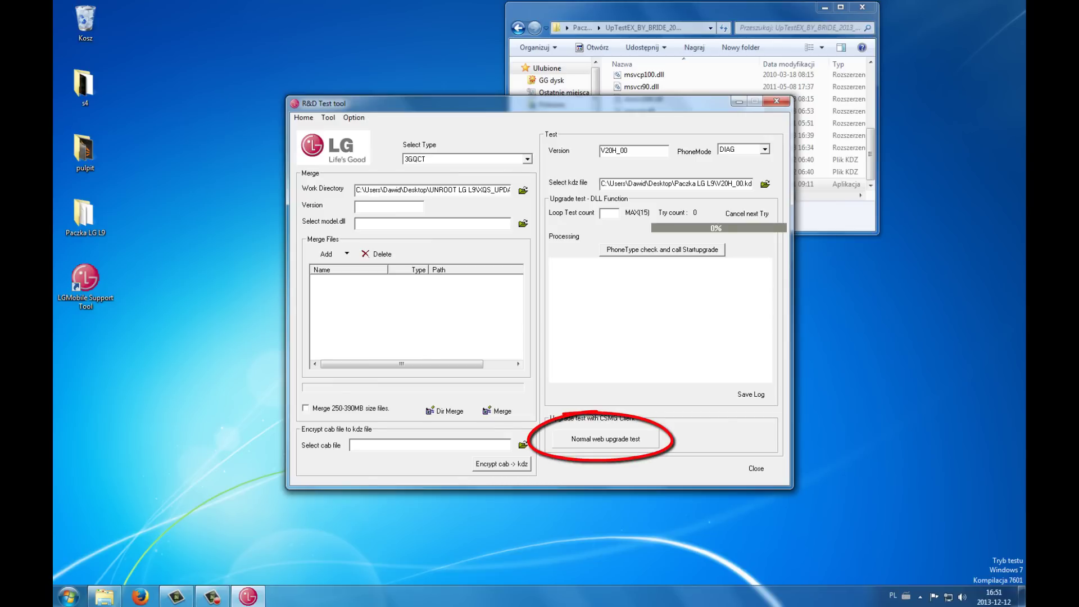
Step: Open the normal web upgrade test and start the phone upgrade
{"action": "left_click", "coordinate": [605, 439]}
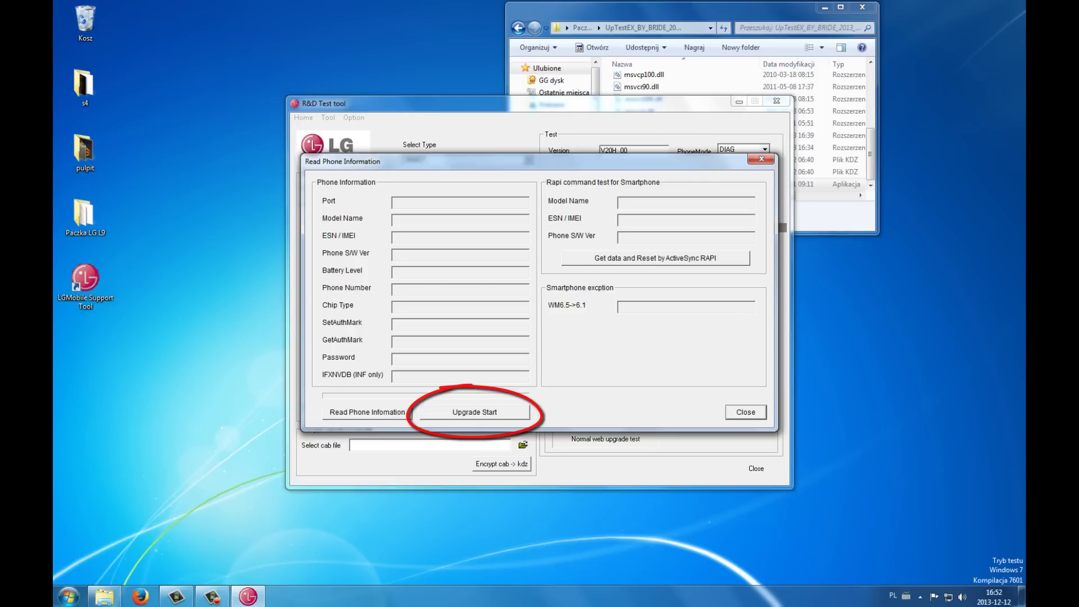
{"action": "left_click", "coordinate": [489, 413]}
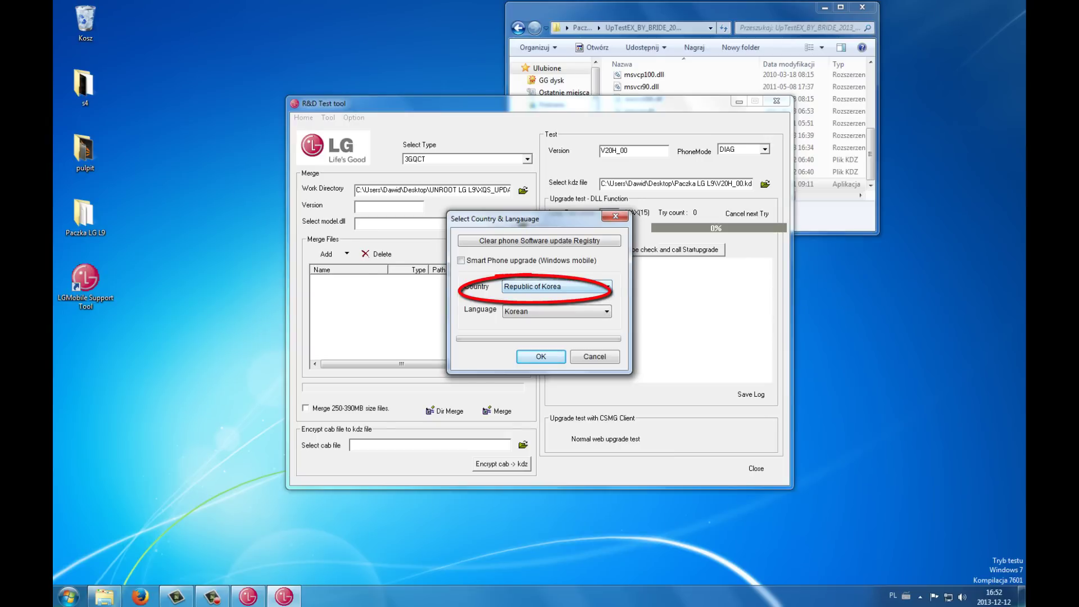
Step: Set the upgrade's country to Different Country and its language to Polish, and confirm the selection
{"action": "key", "text": "alt+Down"}
{"action": "key", "text": "Down"}
{"action": "key", "text": "Return"}
{"action": "key", "text": "alt+Down"}
{"action": "key", "text": "Return"}
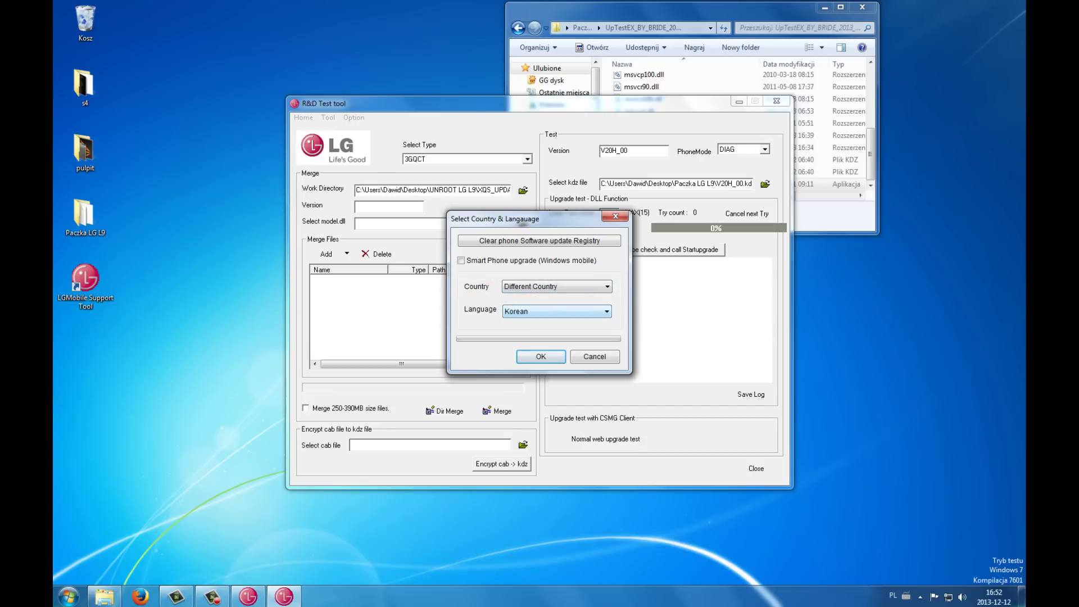
{"action": "key", "text": "alt+Down"}
{"action": "key", "text": "Down"}
{"action": "key", "text": "Down"}
{"action": "key", "text": "Down"}
{"action": "key", "text": "Down"}
{"action": "key", "text": "Down"}
{"action": "key", "text": "Down"}
{"action": "key", "text": "Down"}
{"action": "key", "text": "Down"}
{"action": "key", "text": "Down"}
{"action": "key", "text": "Down"}
{"action": "key", "text": "Down"}
{"action": "key", "text": "Down"}
{"action": "key", "text": "Down"}
{"action": "key", "text": "Down"}
{"action": "key", "text": "Down"}
{"action": "key", "text": "Down"}
{"action": "key", "text": "Down"}
{"action": "key", "text": "Down"}
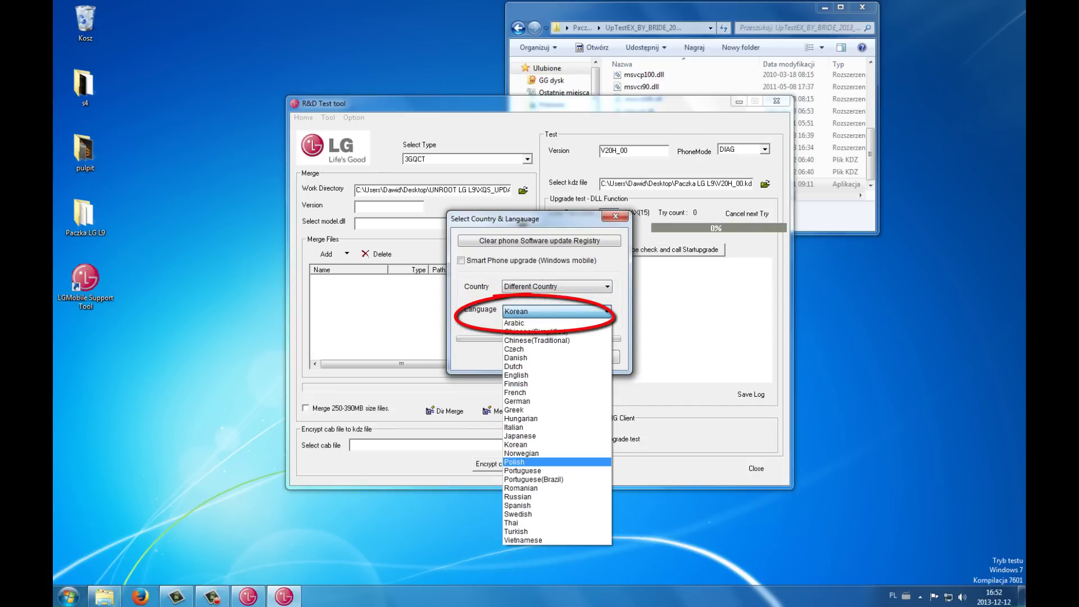
{"action": "key", "text": "Return"}
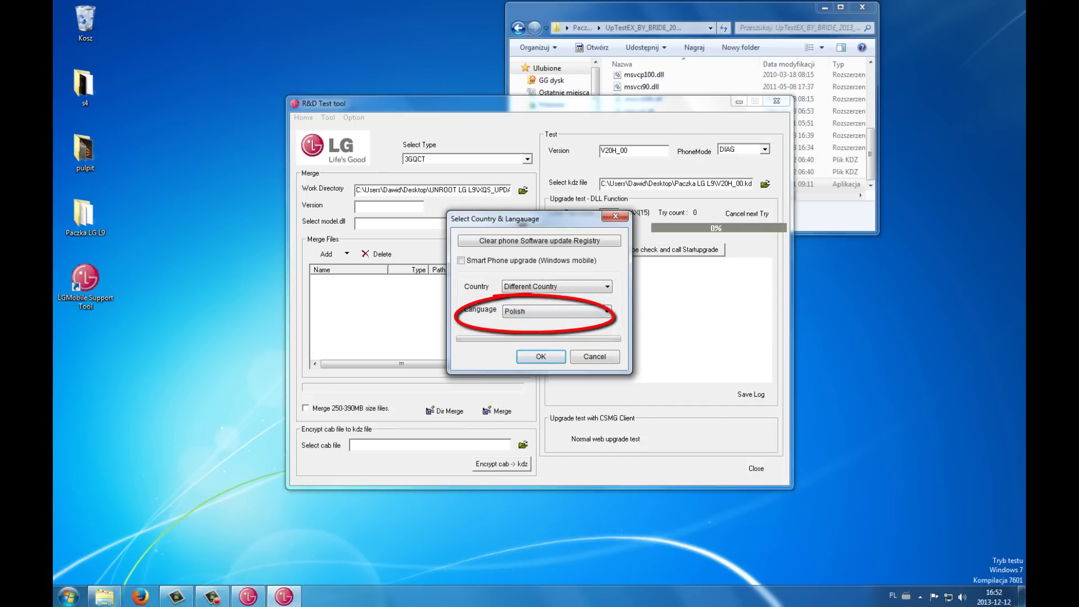
{"action": "key", "text": "Return"}
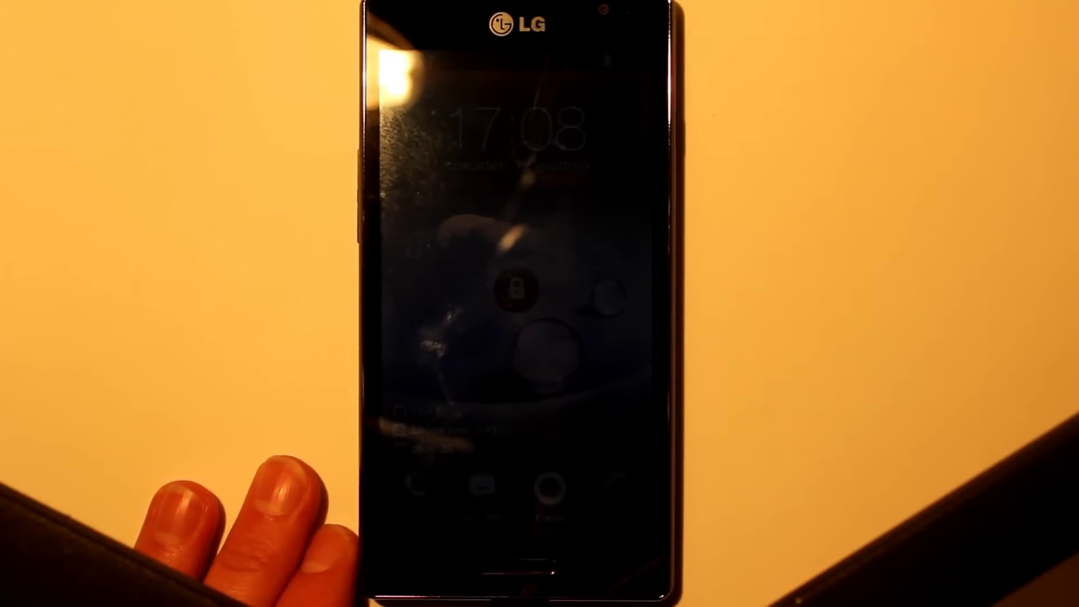
Step: Unlock the phone and set its USB connection type to Synchr. multimediów (MTP)
{"action": "left_click", "coordinate": [513, 284]}
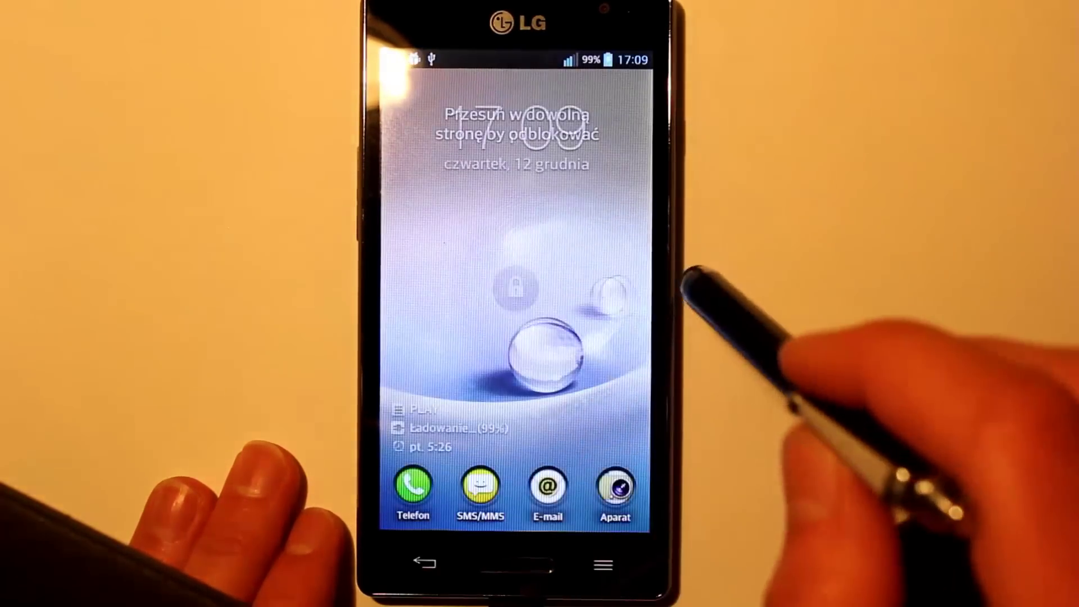
{"action": "left_click_drag", "start_coordinate": [534, 284], "coordinate": [640, 282]}
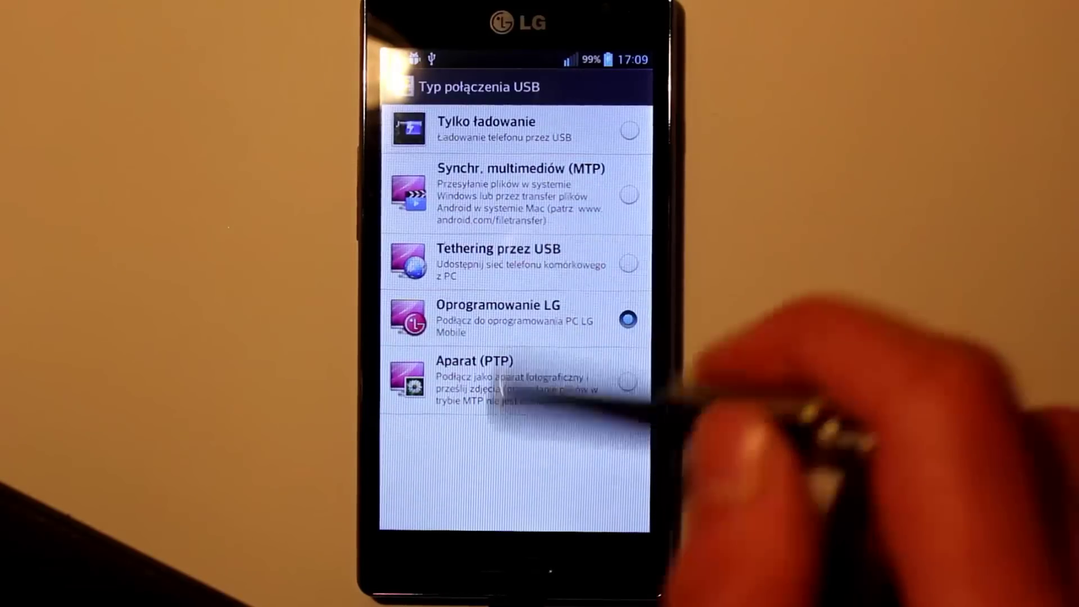
{"action": "left_click", "coordinate": [629, 194]}
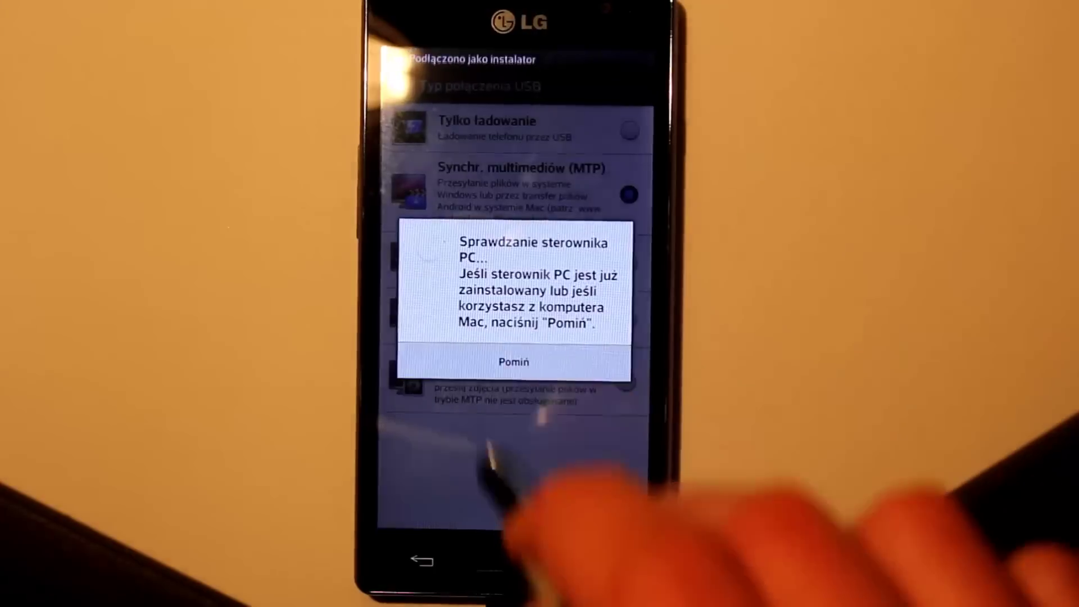